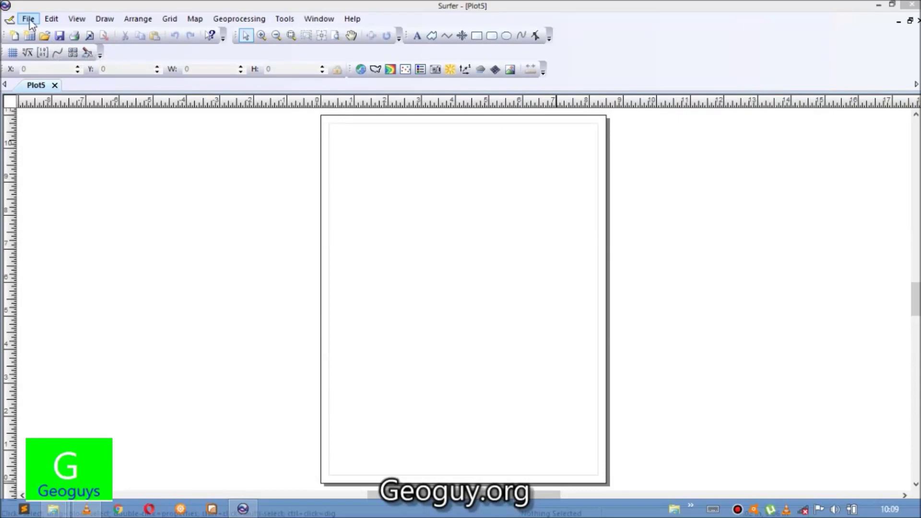
Step: Open the plot file carte_georeferencer_rdc.srf from the desktop (Bureau) folder
left_click(39, 48)
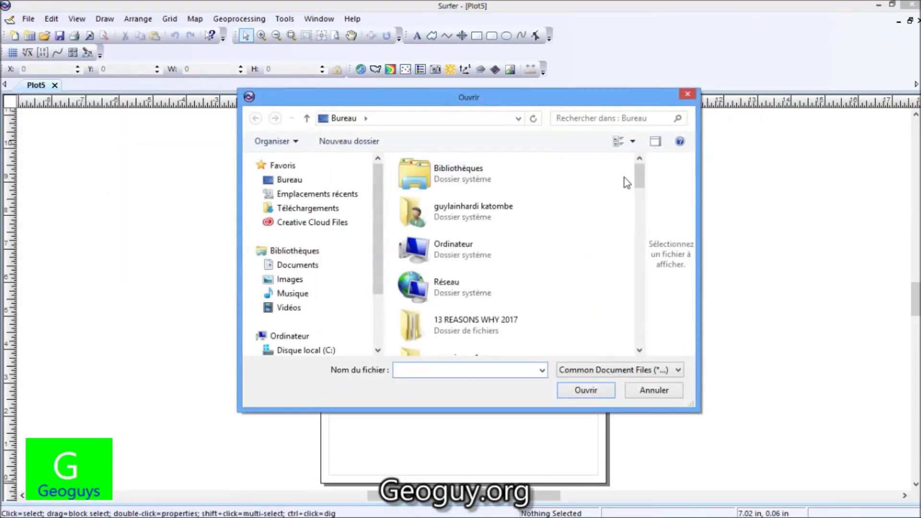
left_click_drag(638, 178, 647, 284)
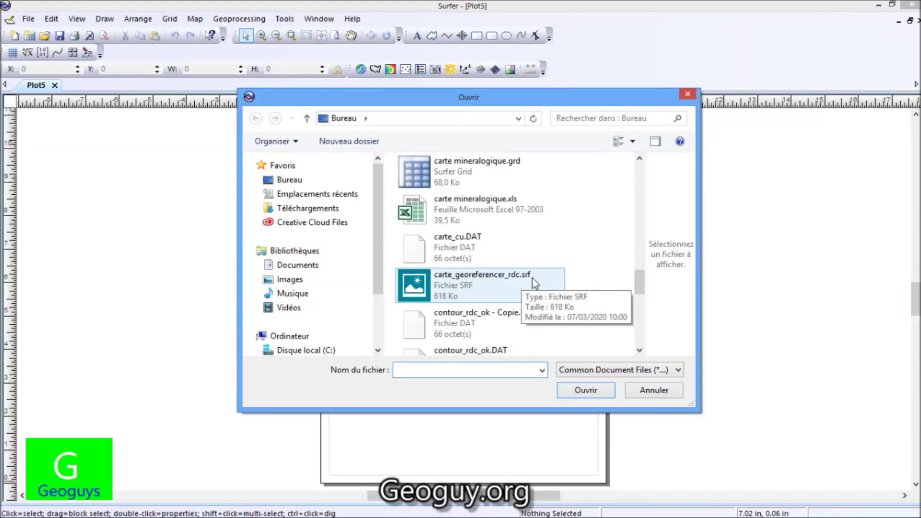
left_click(486, 281)
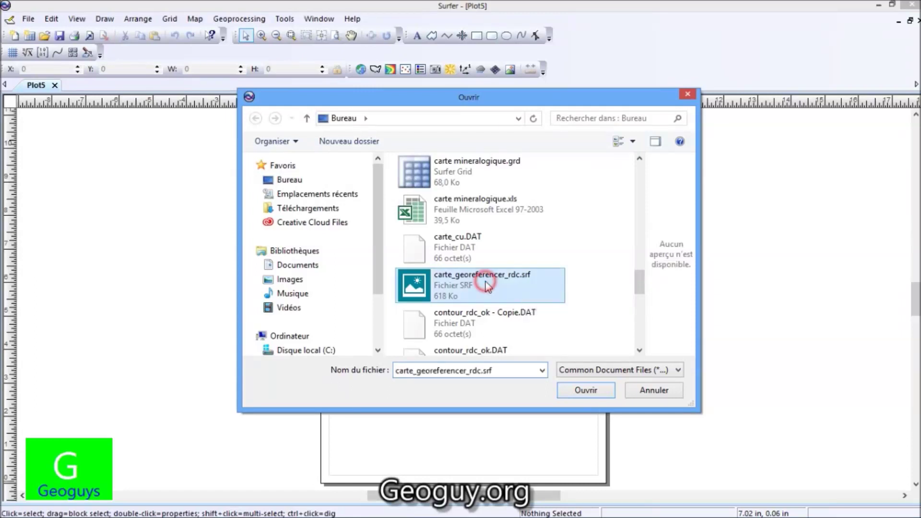
left_click(594, 392)
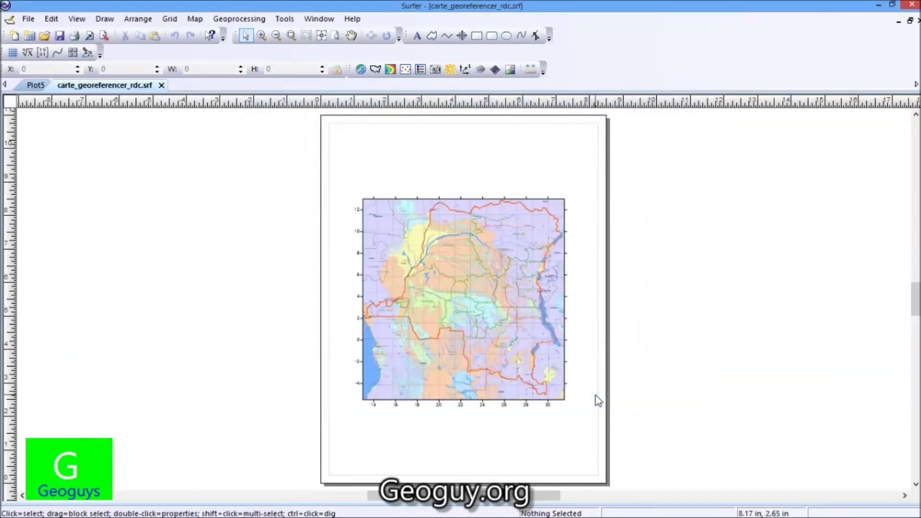
Step: Select the georeferenced base map image and display both its Property Manager and the Object Manager
left_click(417, 277)
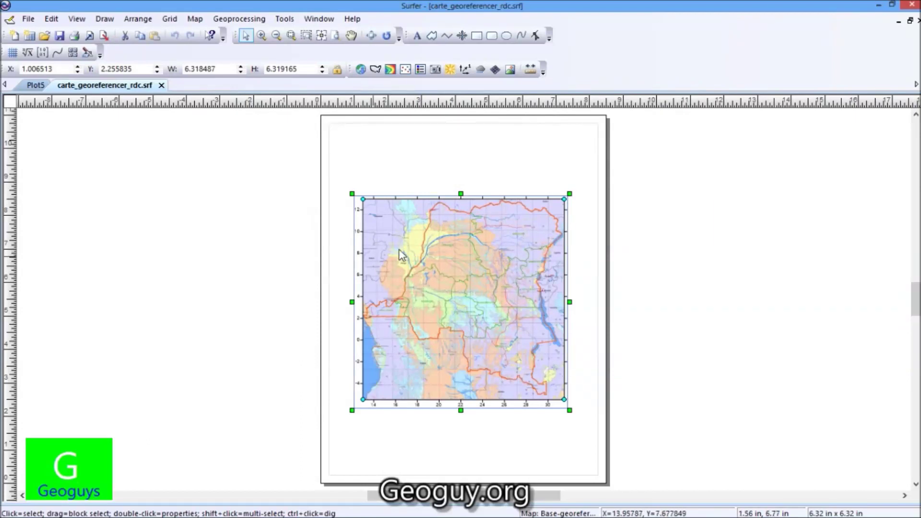
double_click(452, 313)
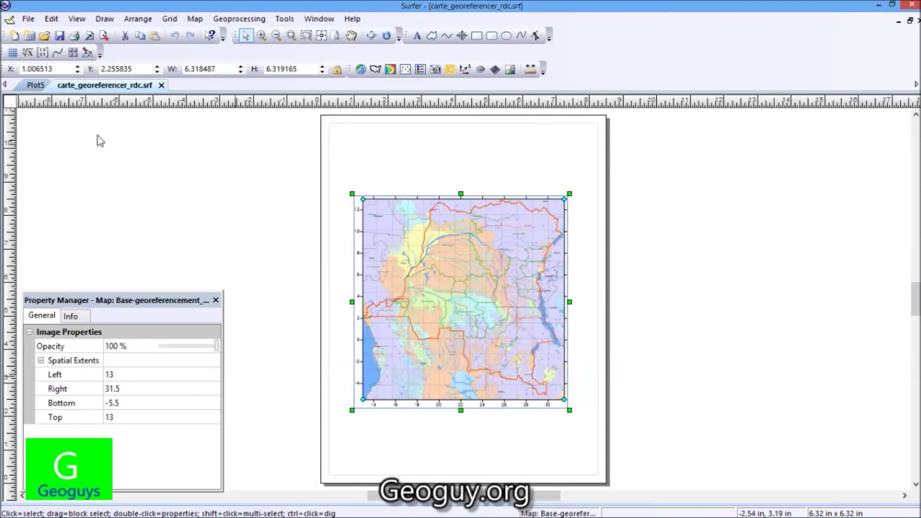
left_click(76, 19)
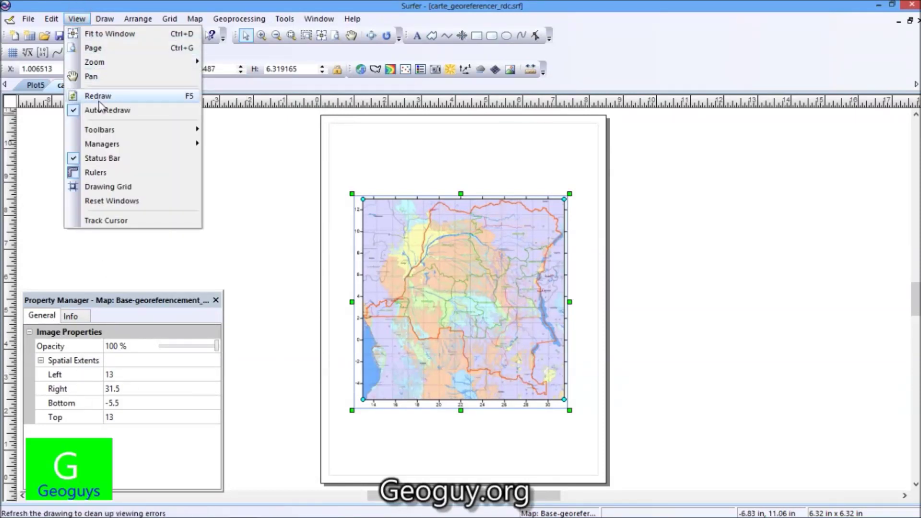
mouse_move(127, 134)
mouse_move(160, 150)
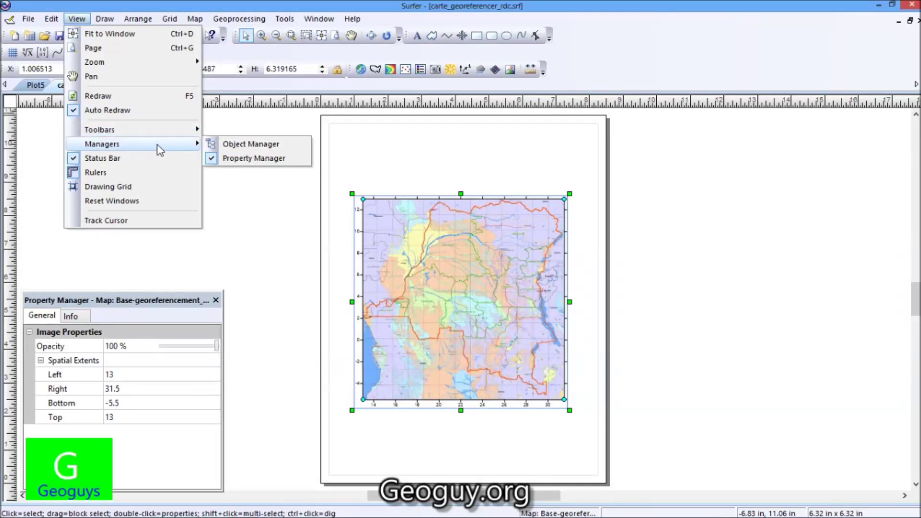
left_click(225, 144)
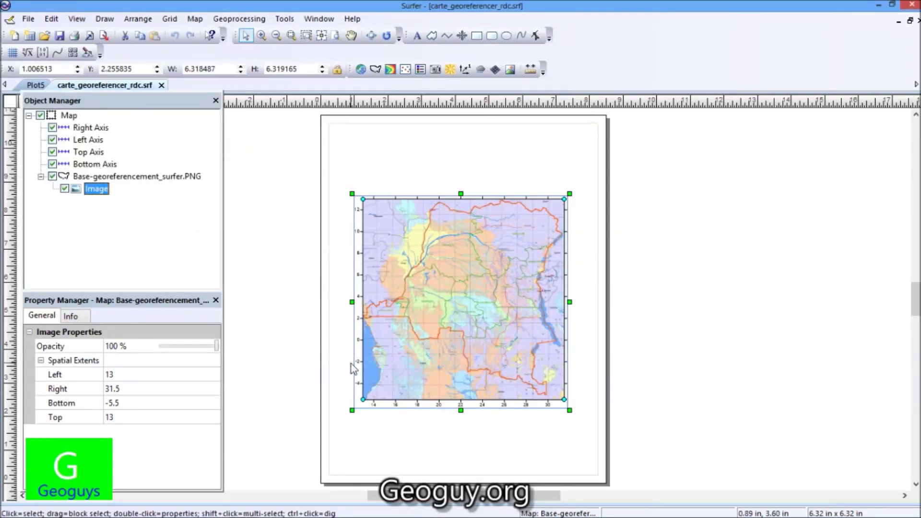
Step: Trace the boundary of the Bas-Congo province in the map's far west as a closed polygon about 1.29 by 0.55 in
left_click(264, 37)
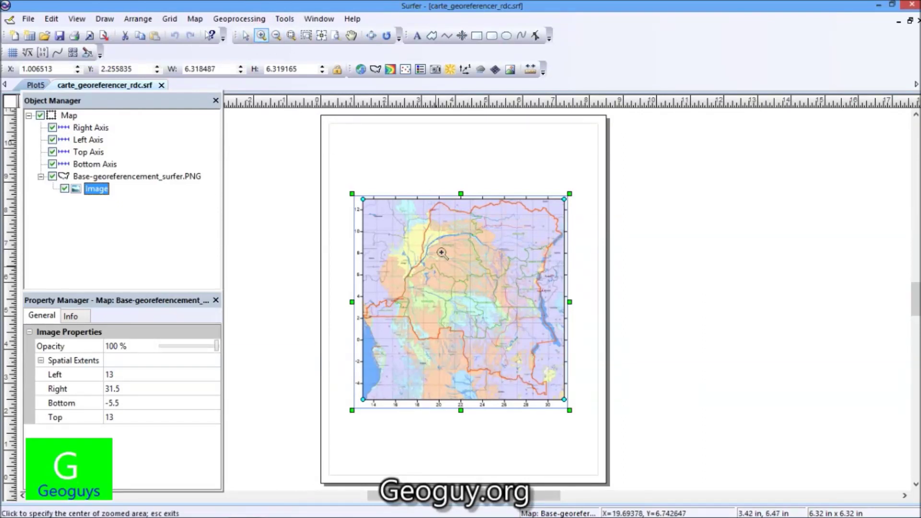
left_click(262, 36)
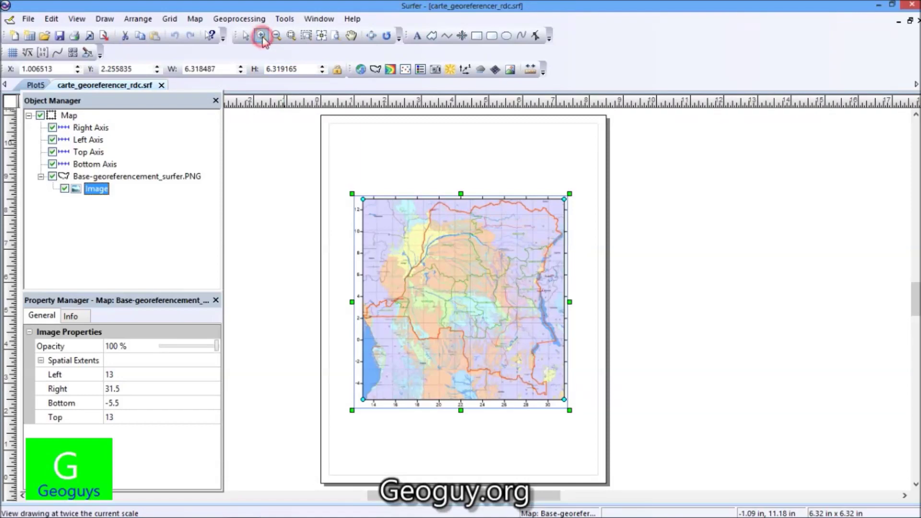
left_click(447, 262)
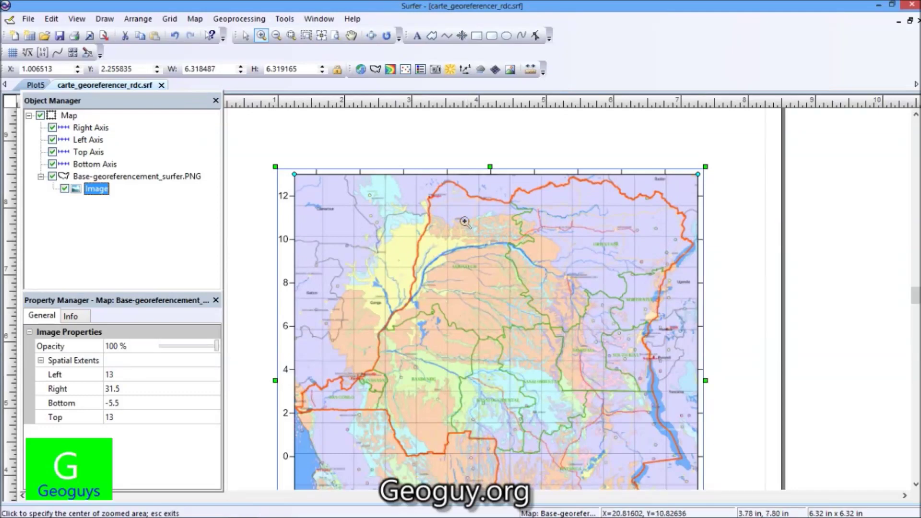
left_click(432, 36)
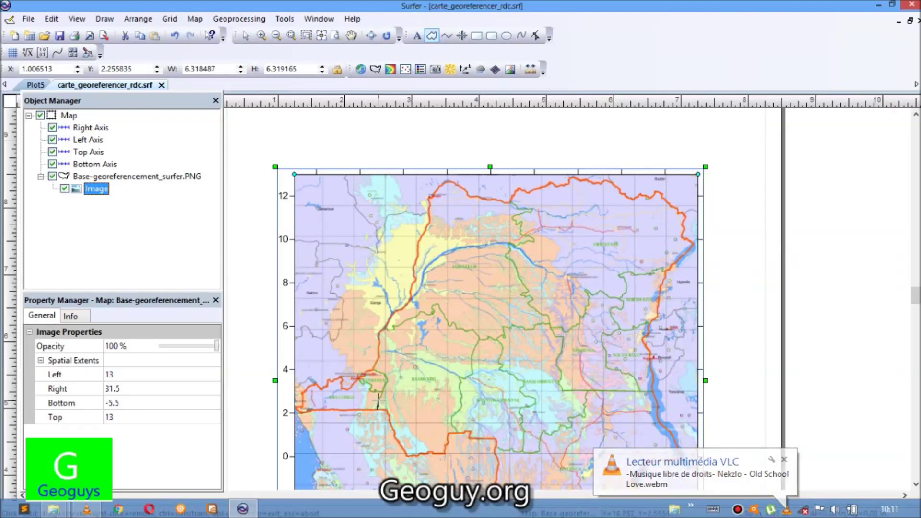
left_click(378, 399)
left_click(381, 396)
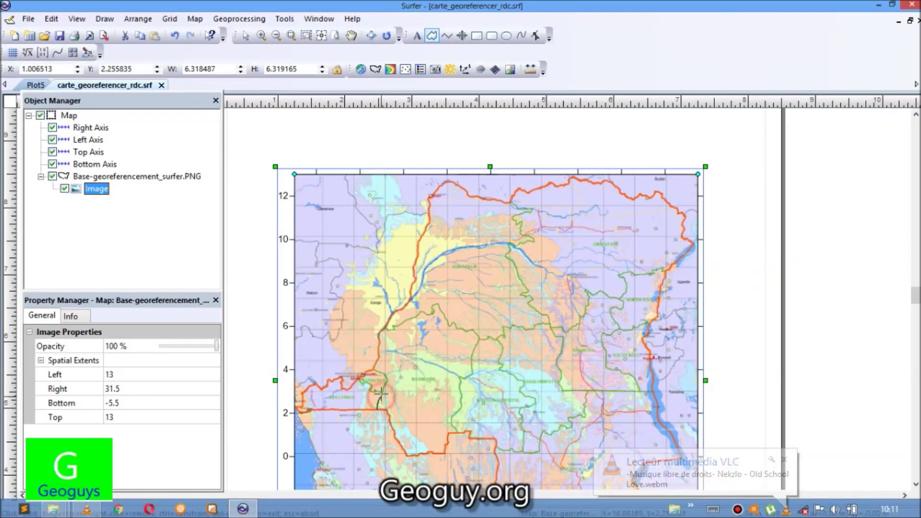
left_click(383, 392)
left_click(377, 391)
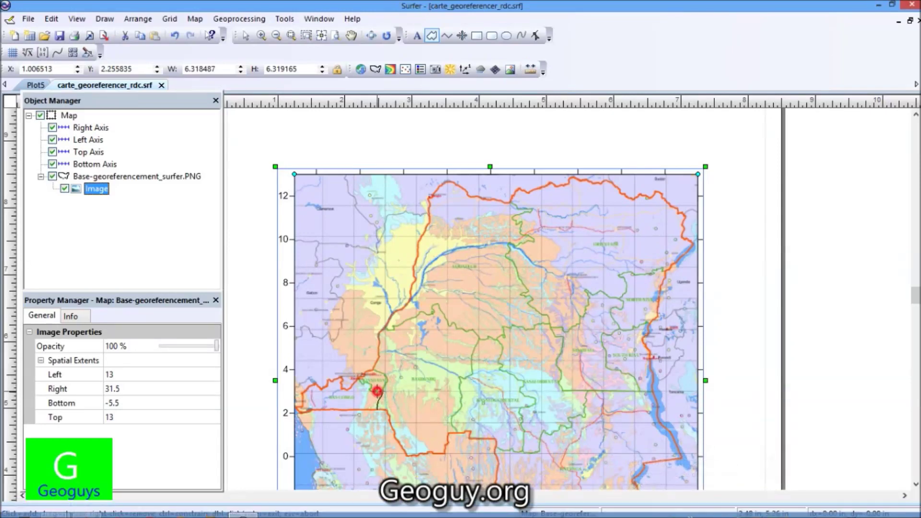
left_click(374, 391)
left_click(374, 392)
left_click(370, 388)
left_click(372, 386)
left_click(367, 381)
left_click(363, 384)
left_click(352, 385)
left_click(349, 388)
left_click(347, 389)
left_click(343, 388)
left_click(341, 385)
left_click(340, 382)
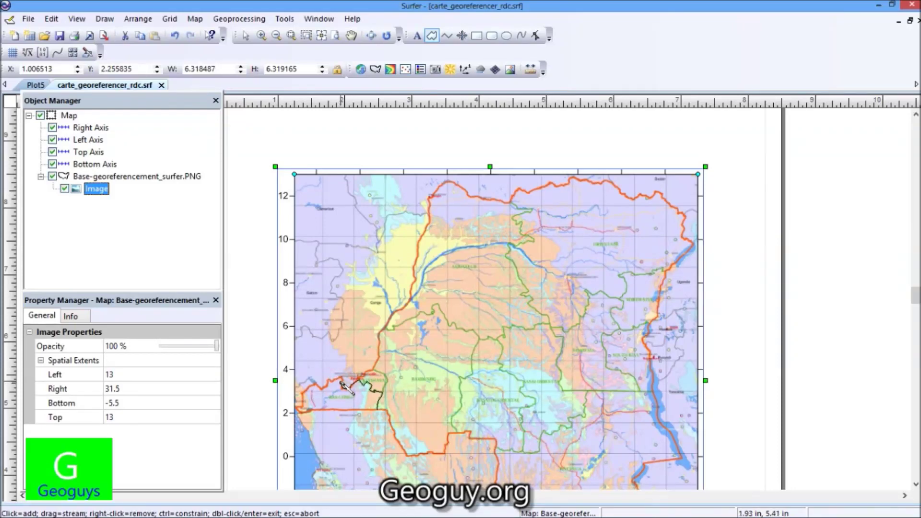
left_click(340, 378)
left_click(339, 380)
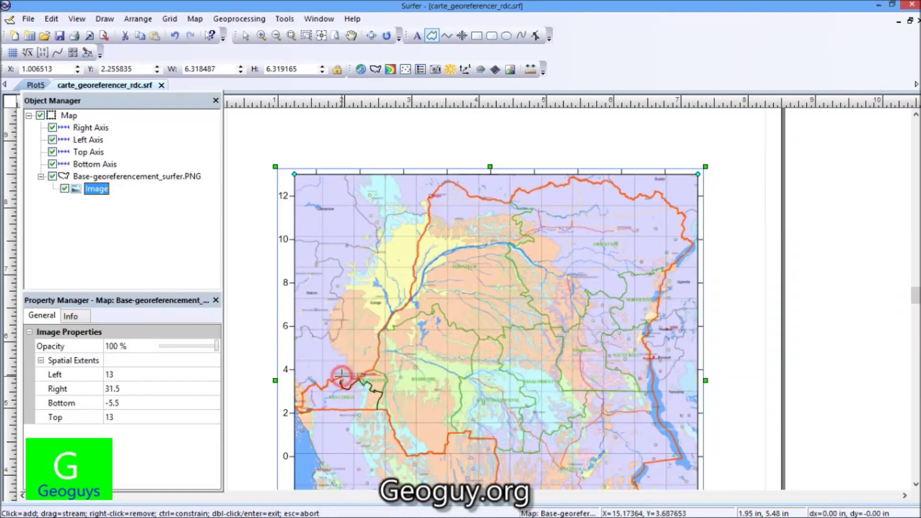
left_click(335, 380)
left_click(330, 379)
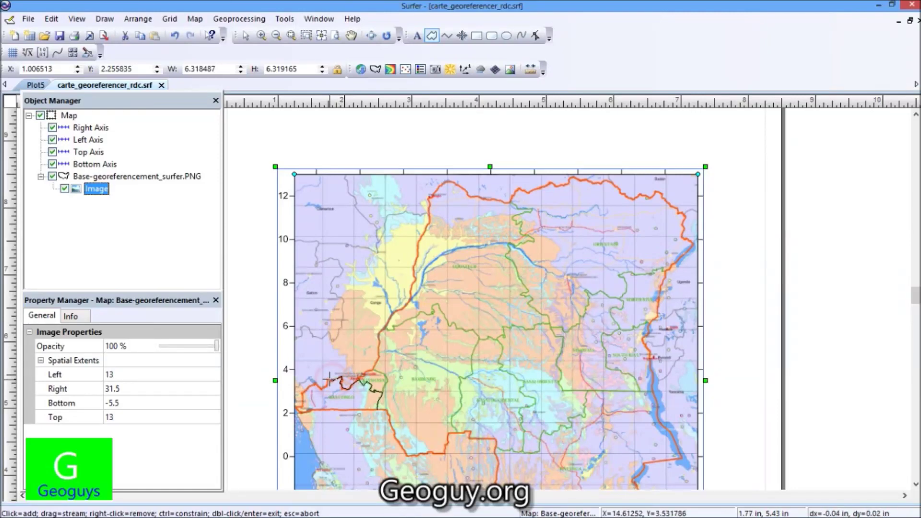
left_click(322, 387)
left_click(317, 384)
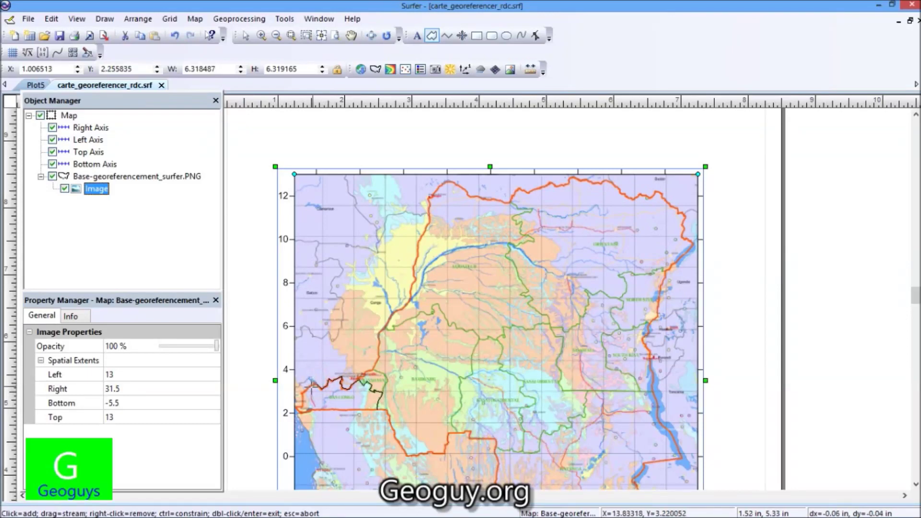
left_click(308, 387)
left_click(301, 395)
left_click(301, 404)
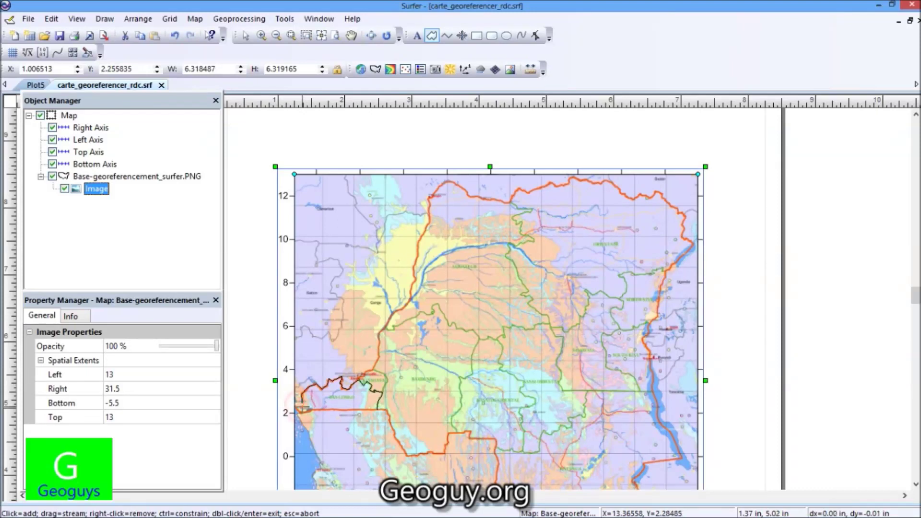
left_click(299, 407)
left_click(297, 410)
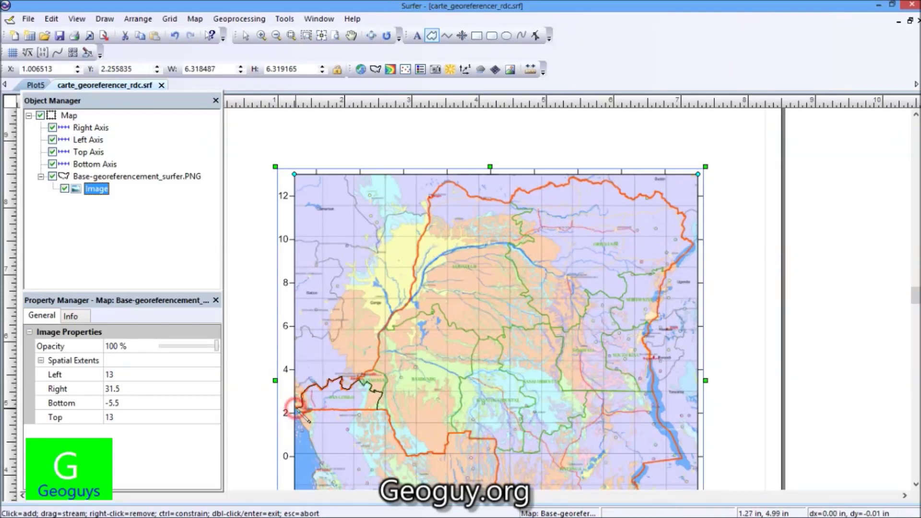
left_click(302, 411)
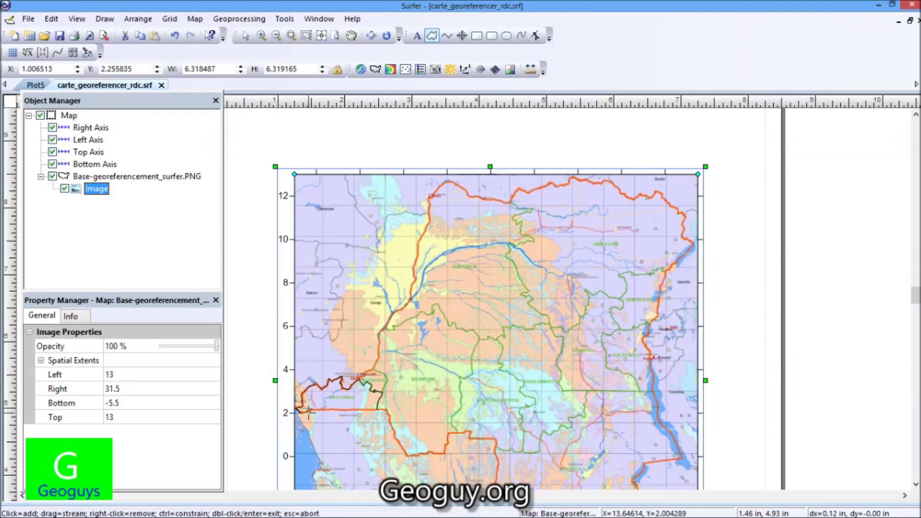
left_click(310, 411)
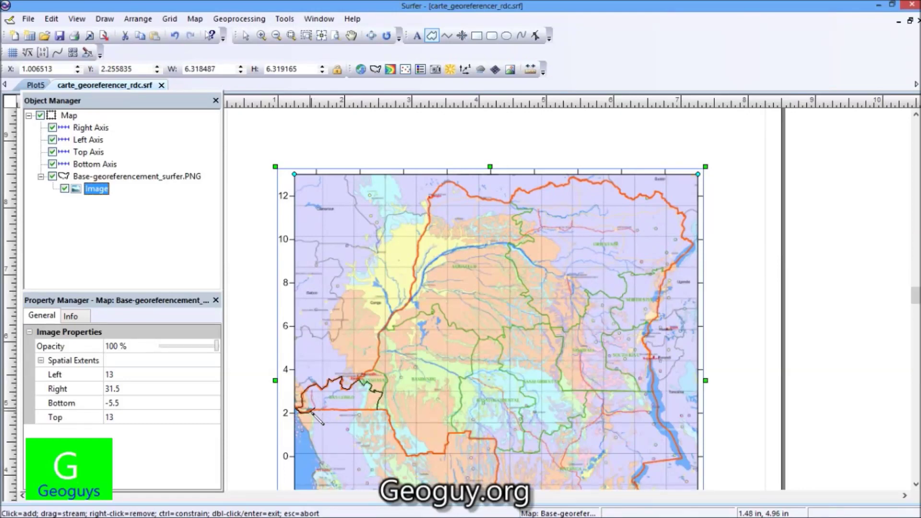
left_click(339, 410)
left_click(361, 411)
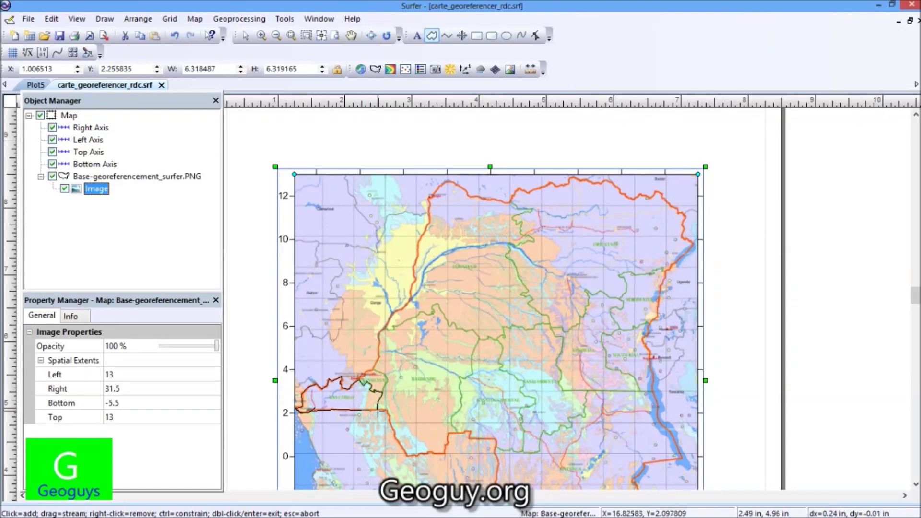
double_click(378, 411)
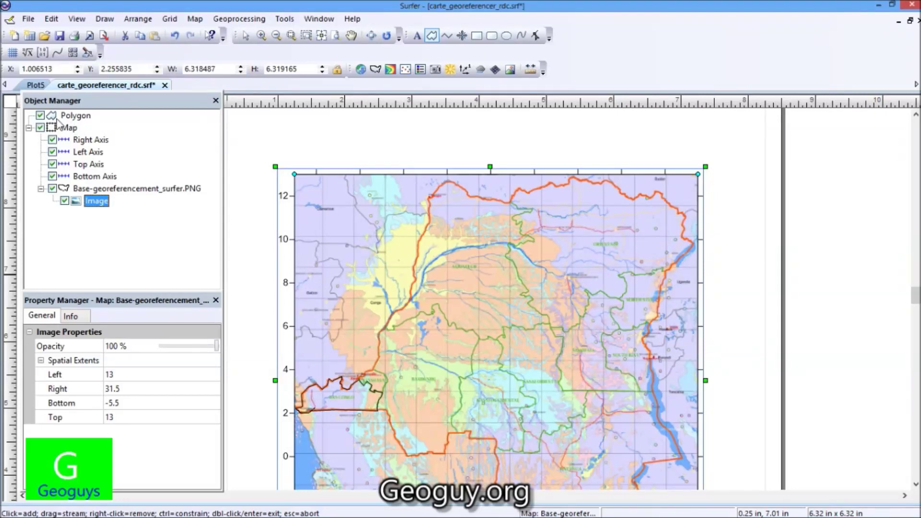
Step: Rename the traced province polygon as bas-congo
left_click(75, 116)
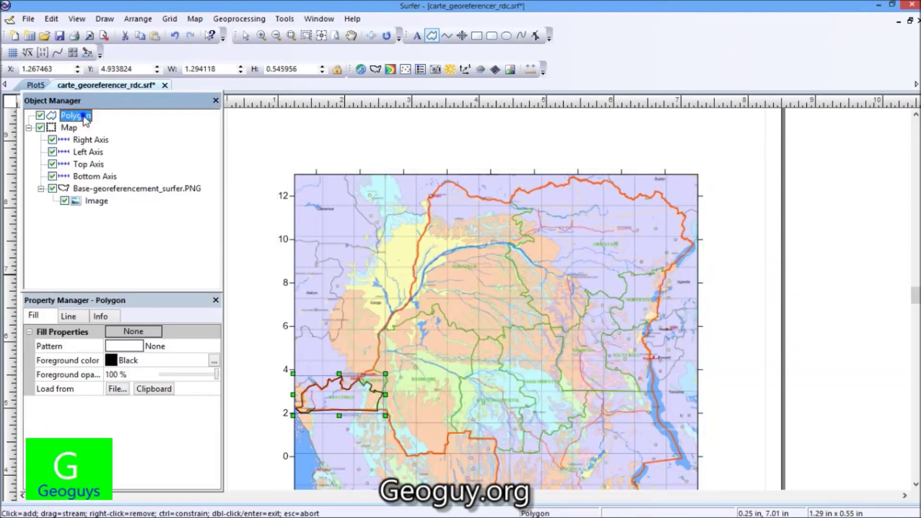
right_click(86, 120)
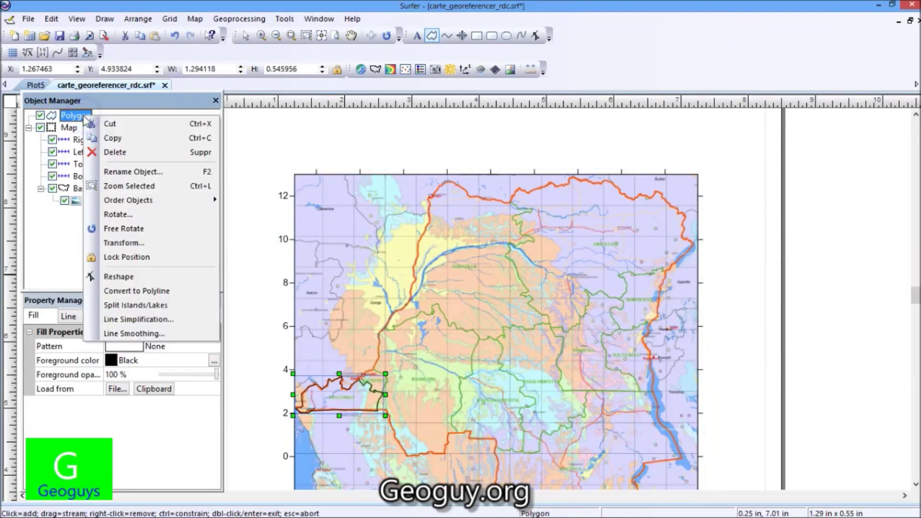
left_click(135, 172)
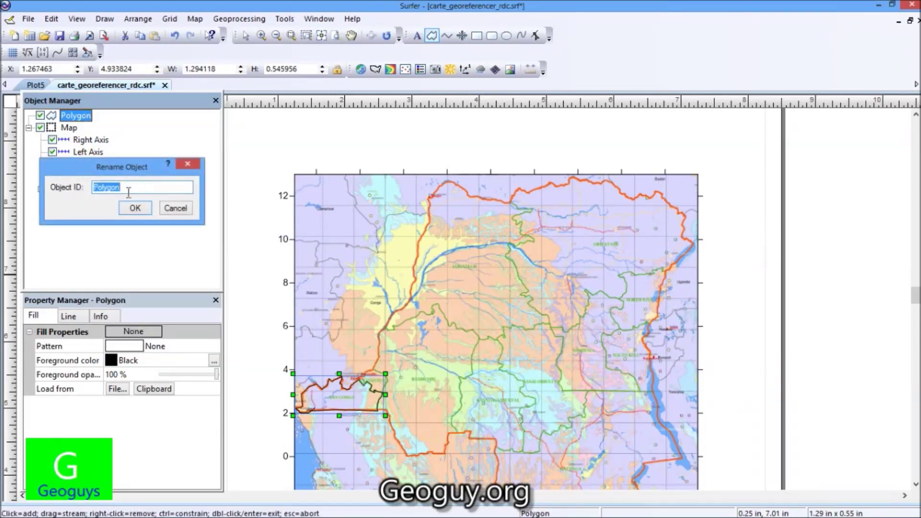
key("BackSpace")
left_click(136, 208)
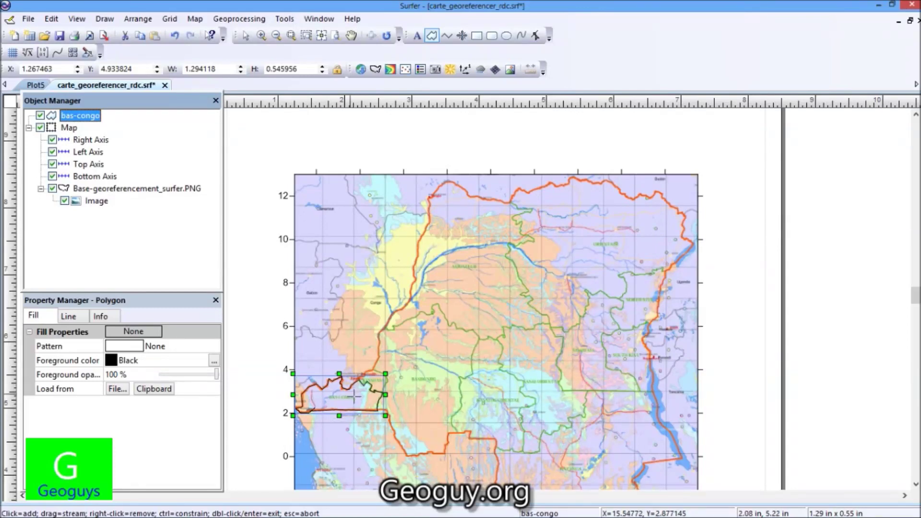
Step: Set the line style of the bas-congo polygon's outline to .2 in. Dash
left_click(86, 116)
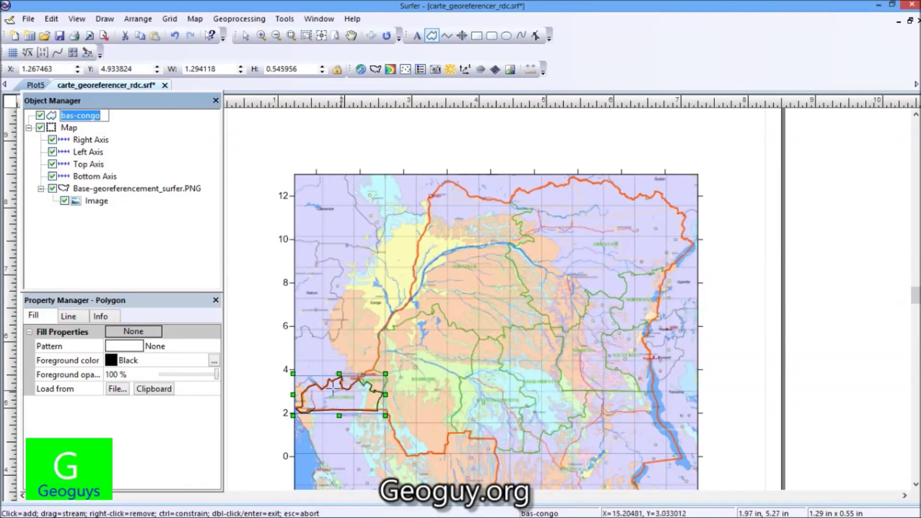
left_click(72, 318)
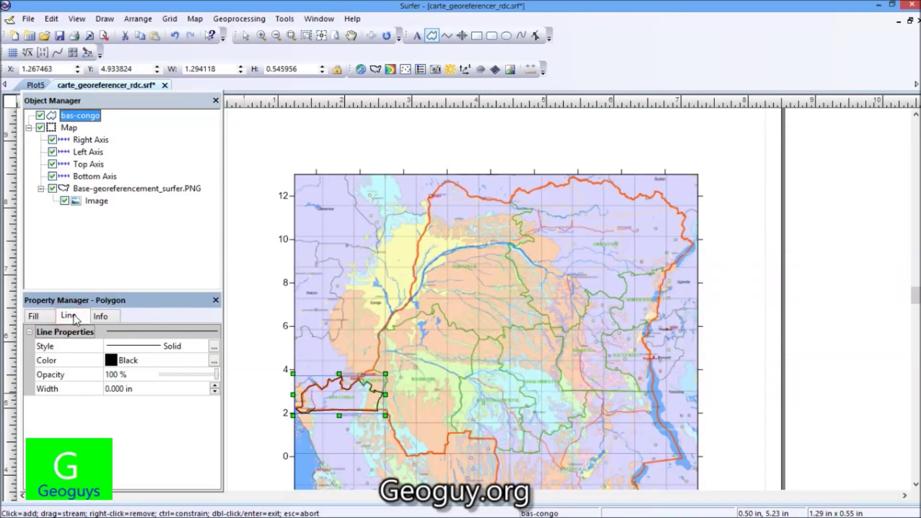
left_click(149, 348)
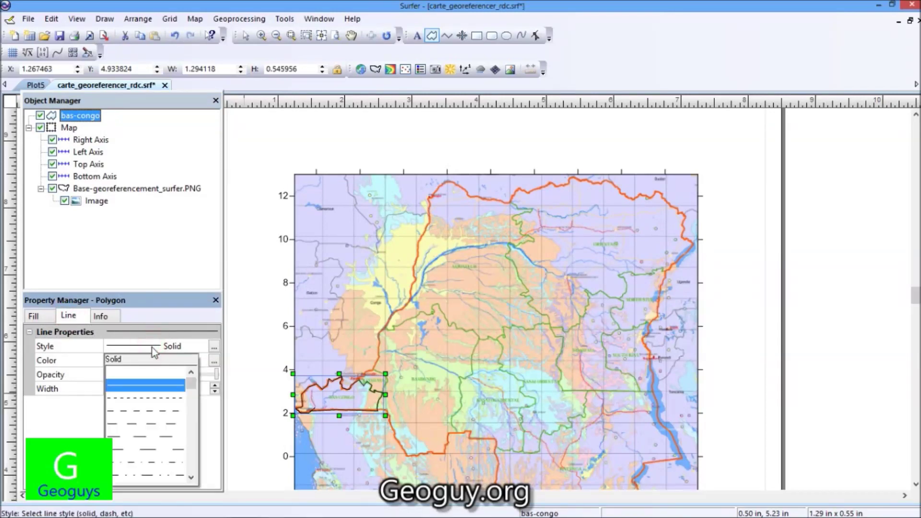
left_click(160, 413)
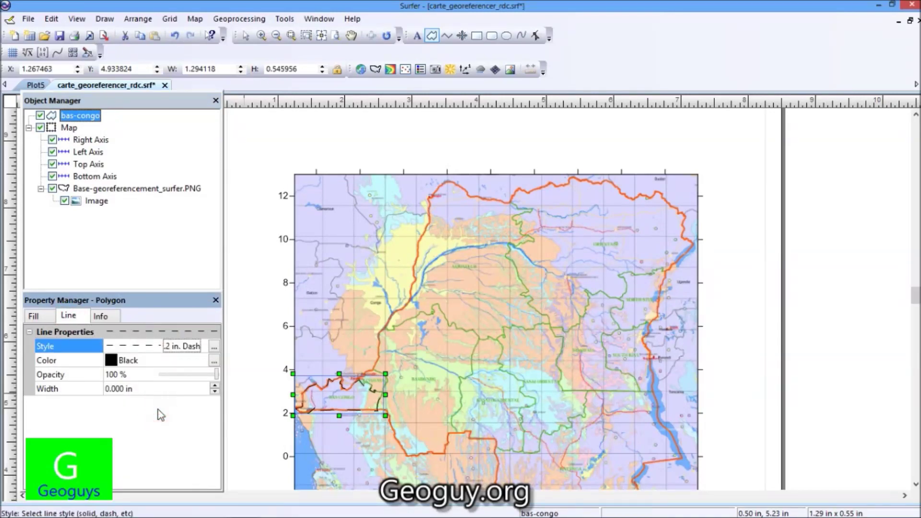
Step: Change the line style of the bas-congo polygon's outline to Solid
left_click(148, 347)
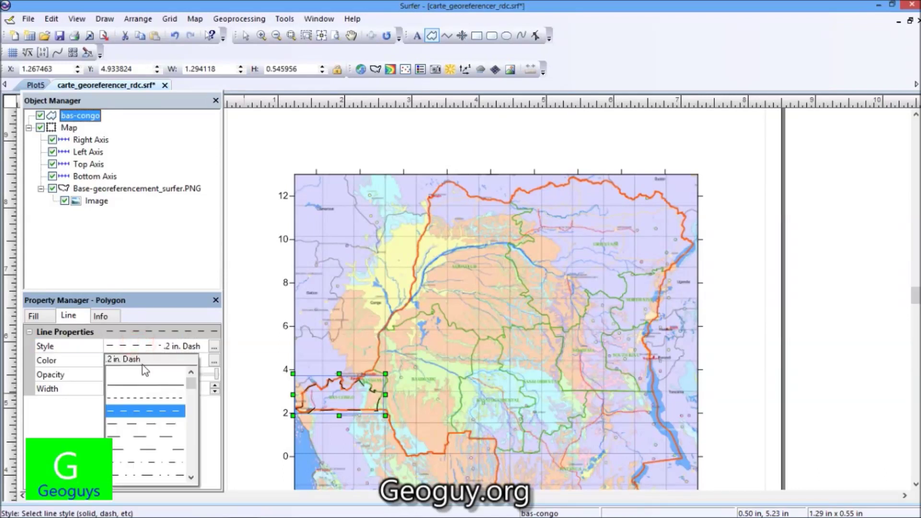
left_click(191, 478)
left_click(192, 478)
left_click(191, 478)
left_click(192, 478)
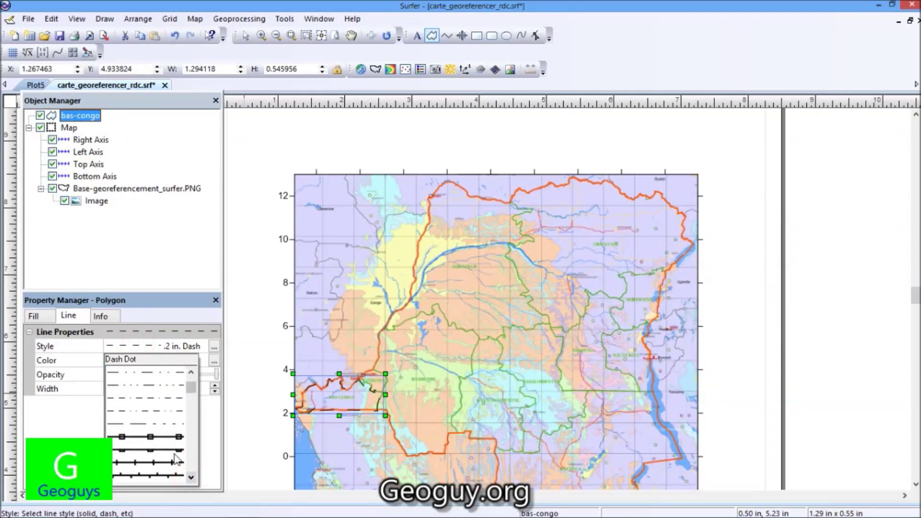
left_click(191, 374)
left_click(192, 374)
left_click(191, 374)
left_click(192, 373)
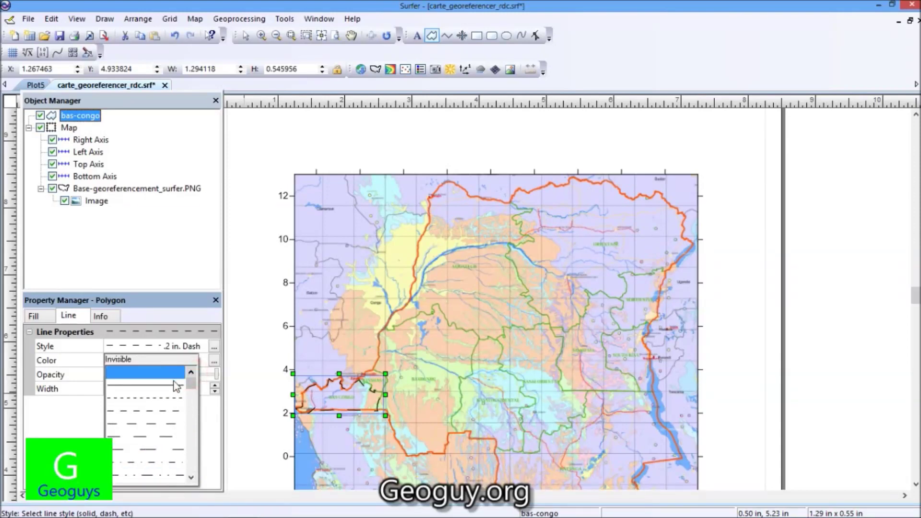
left_click(173, 384)
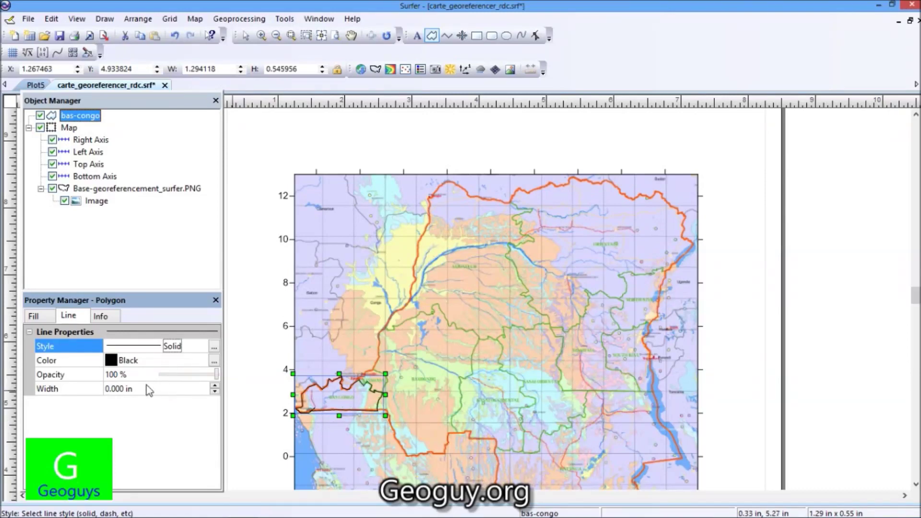
Step: Try a Blue outline on the bas-congo polygon and restore its line color to Black
left_click(112, 361)
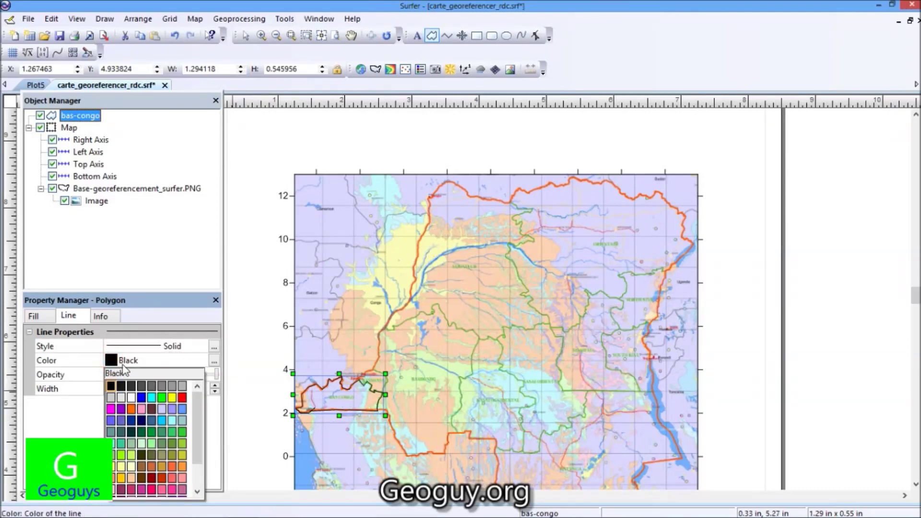
left_click(142, 398)
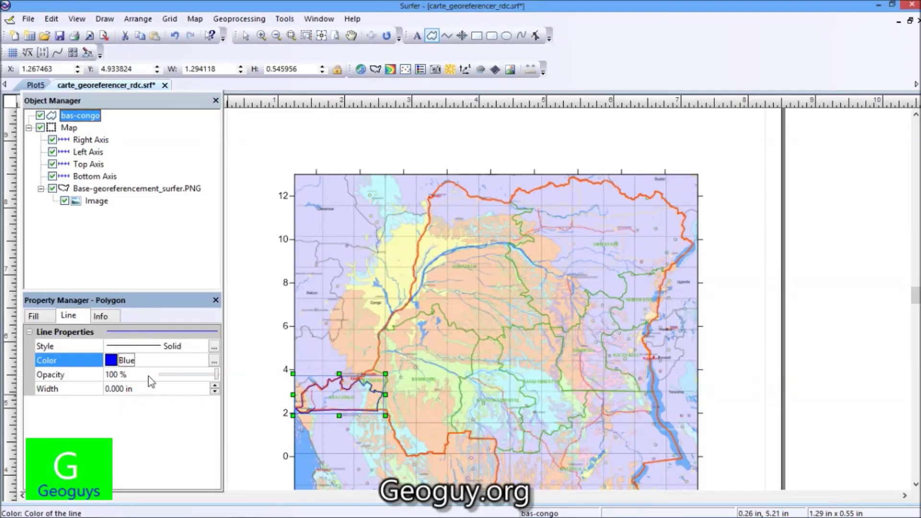
left_click(112, 365)
left_click(111, 381)
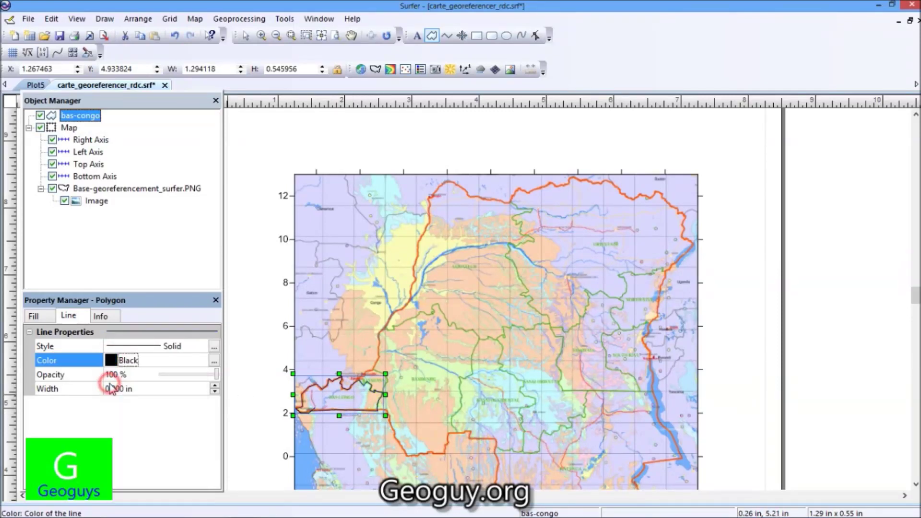
Step: Fill the bas-congo polygon with a Blue foreground color
left_click(32, 316)
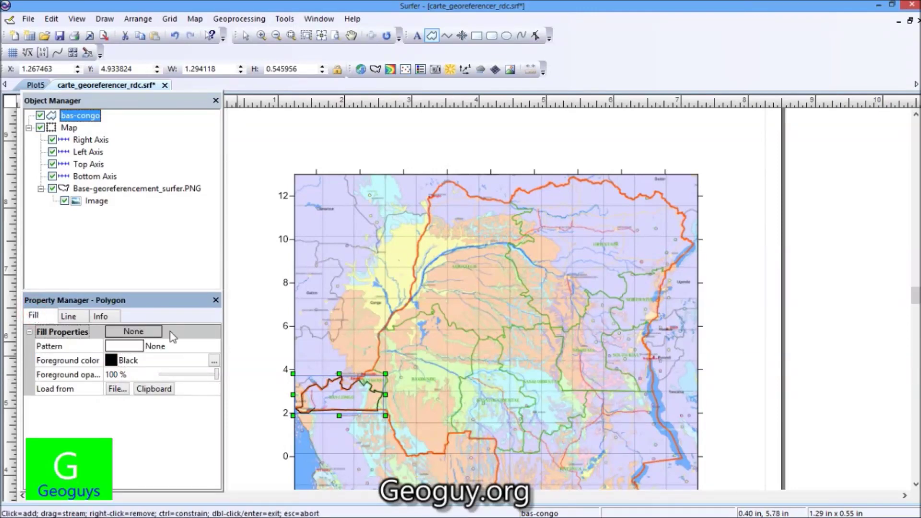
left_click(114, 363)
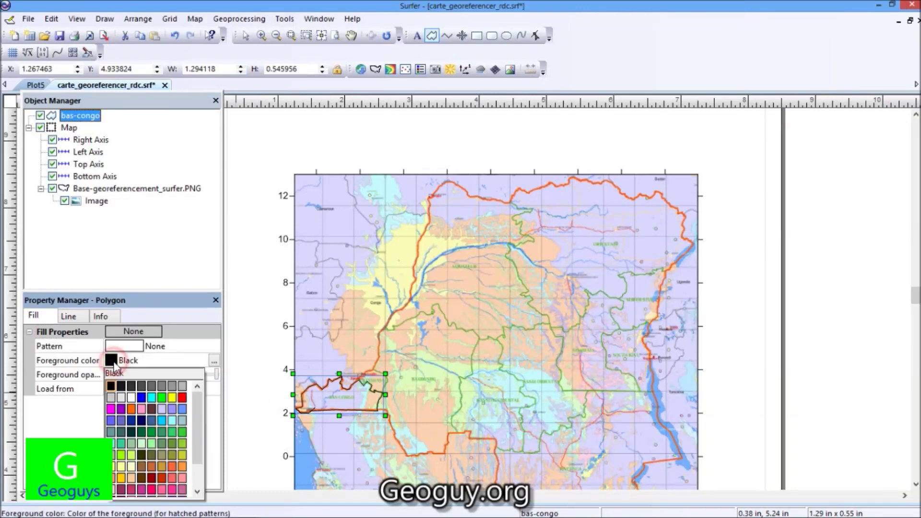
left_click(142, 398)
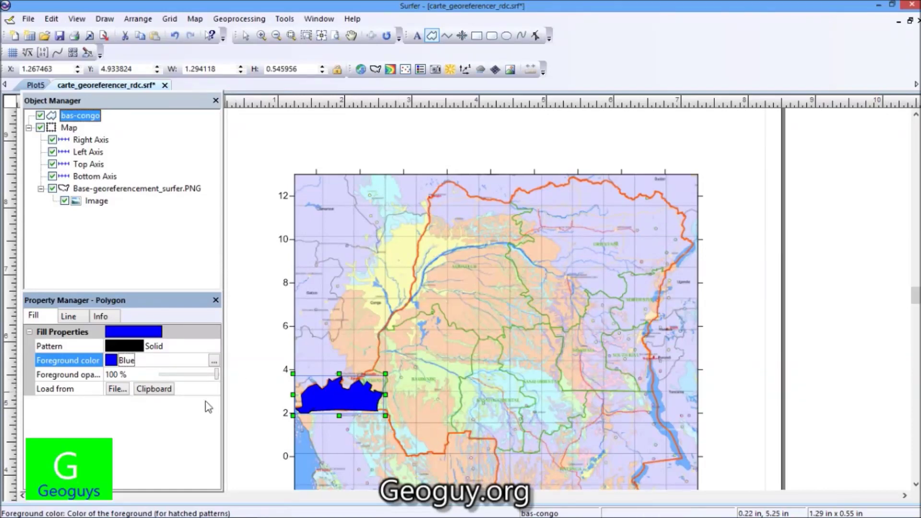
Step: Set the fill pattern of the bas-congo polygon to 20 Percent
left_click(134, 346)
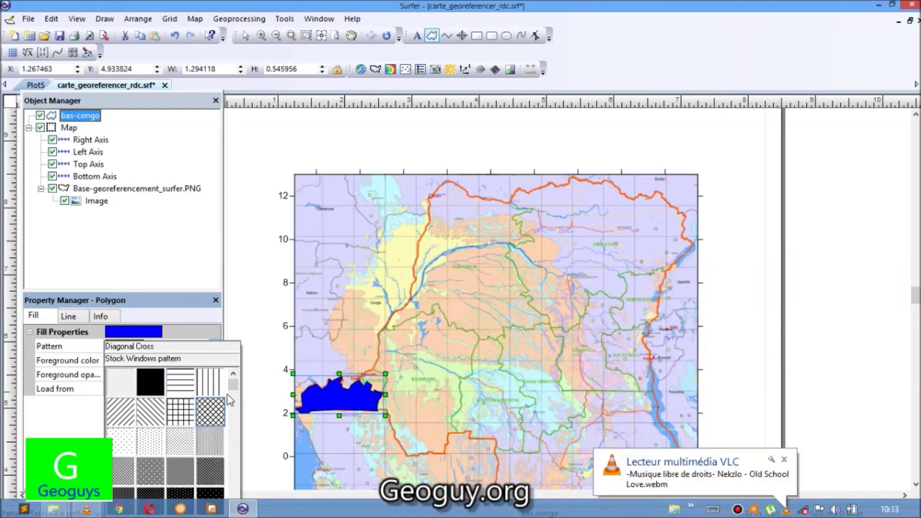
left_click_drag(231, 385, 238, 393)
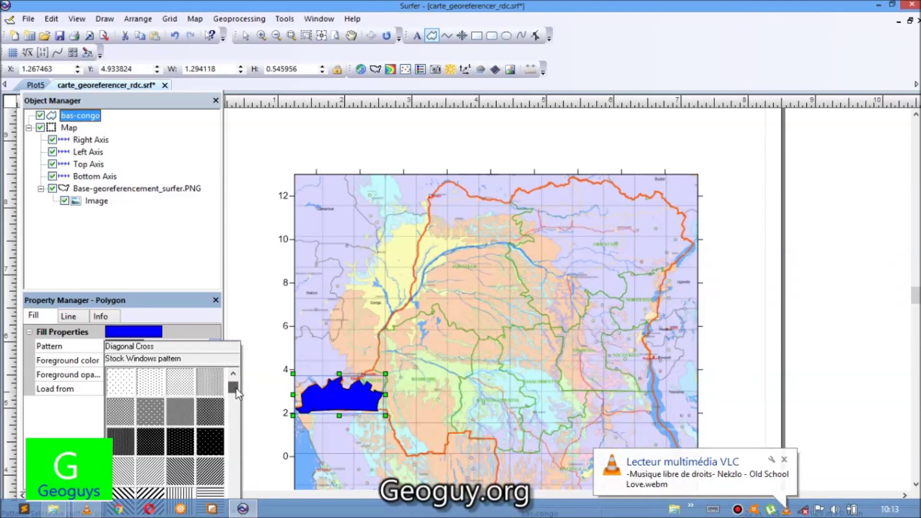
left_click(181, 383)
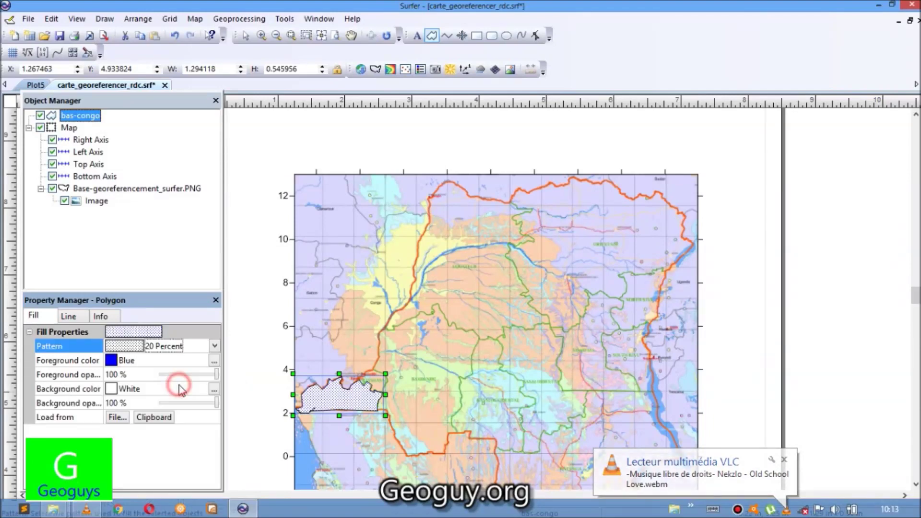
Step: Try 10% Black as the bas-congo pattern's foreground color and restore it to Blue
left_click(109, 363)
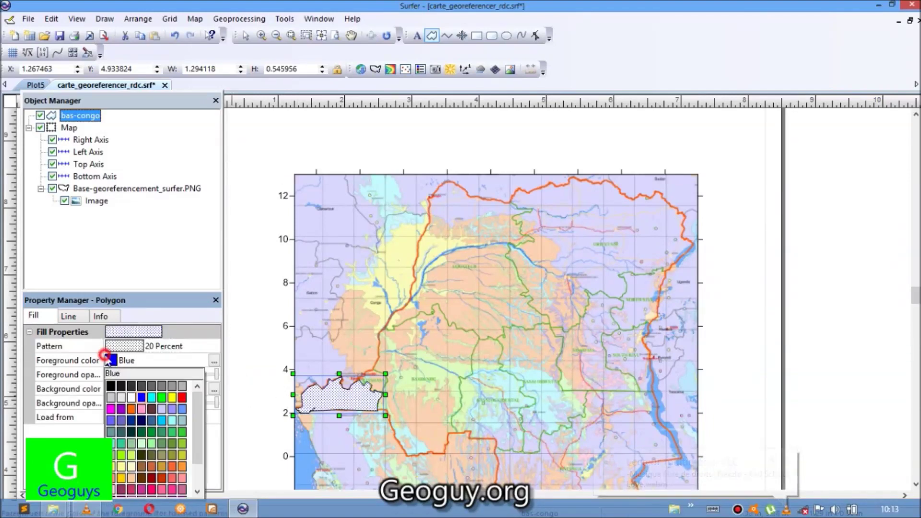
left_click(122, 398)
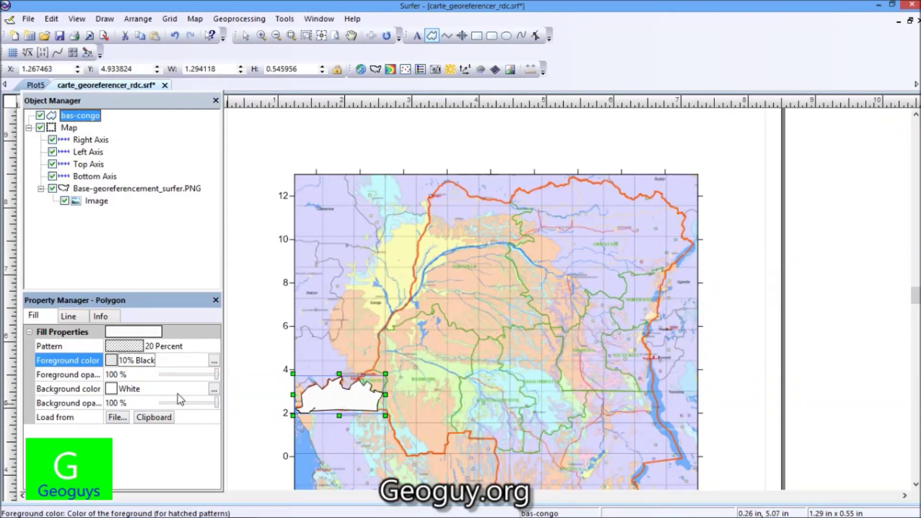
left_click(112, 361)
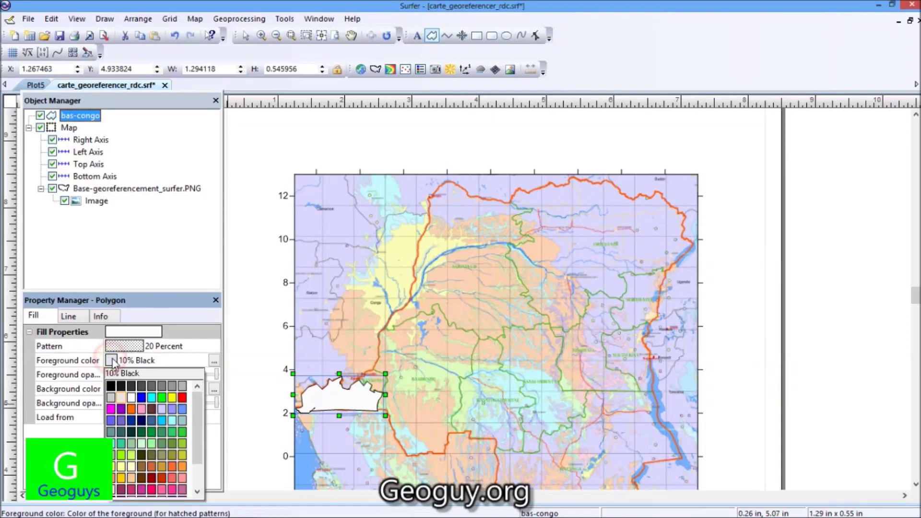
left_click(144, 399)
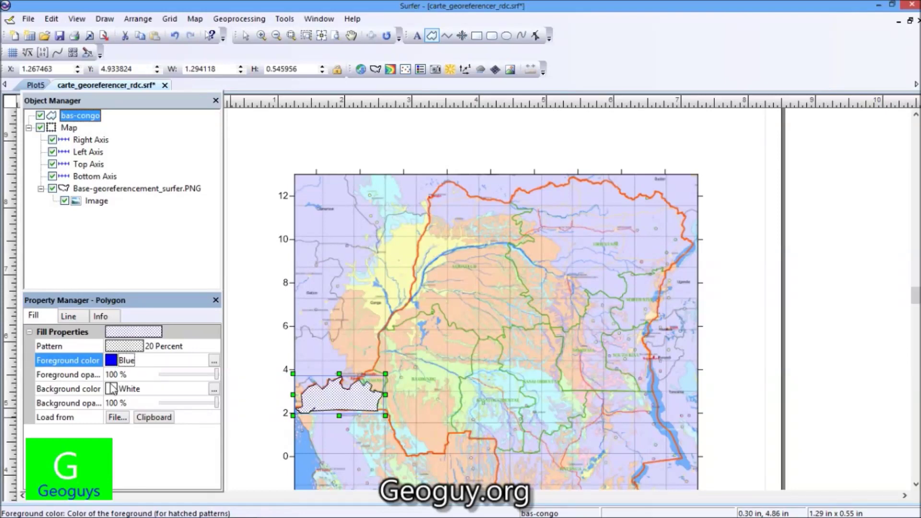
Step: Set the background color of the bas-congo polygon's fill pattern to Blue
left_click(111, 388)
left_click(143, 417)
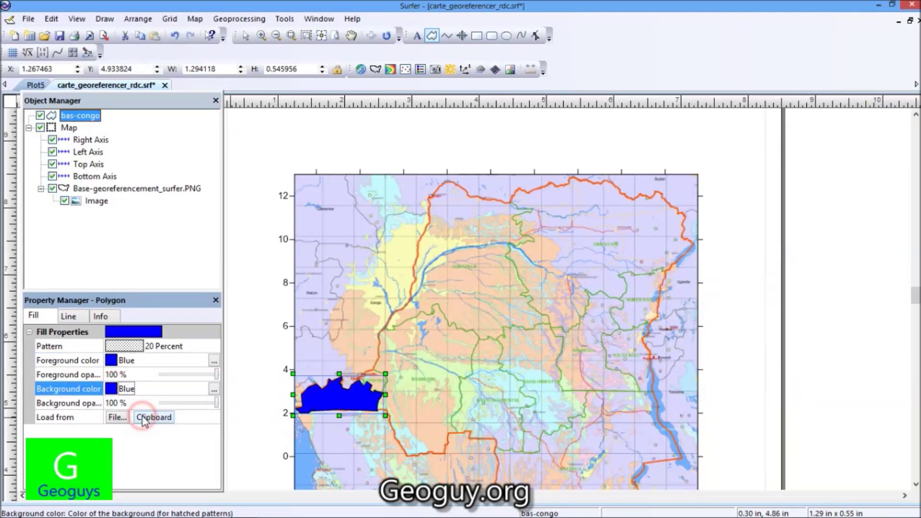
left_click(134, 346)
left_click(137, 346)
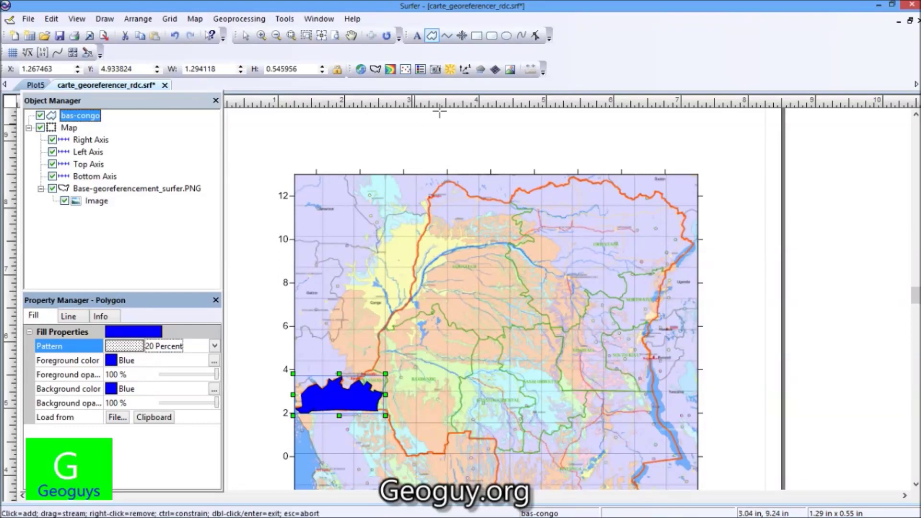
Step: Trace the small province adjoining bas-congo's northeast edge as a closed polygon about 0.43 by 0.36 in
left_click(432, 36)
key("Escape")
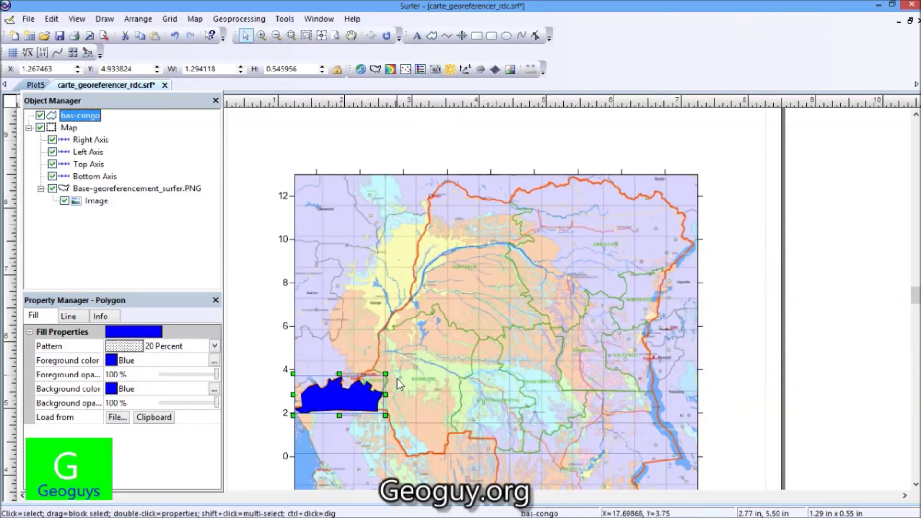
left_click(77, 135)
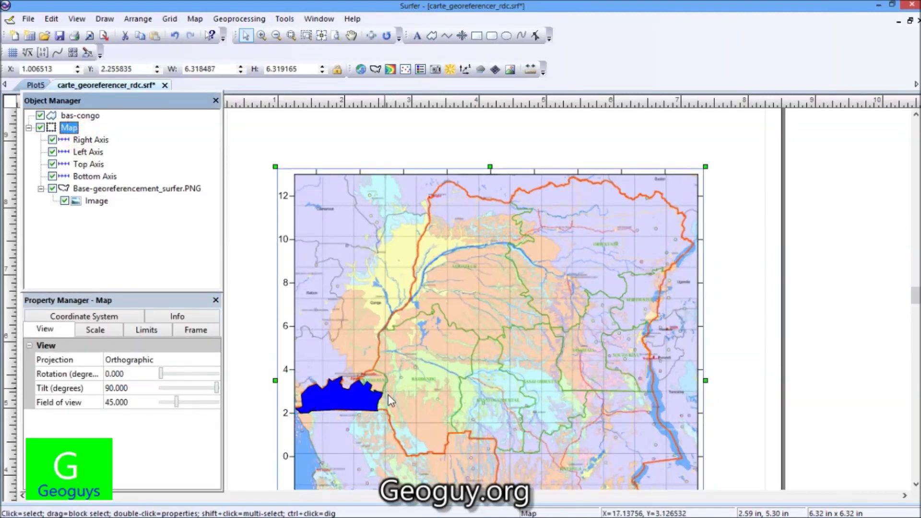
left_click(432, 36)
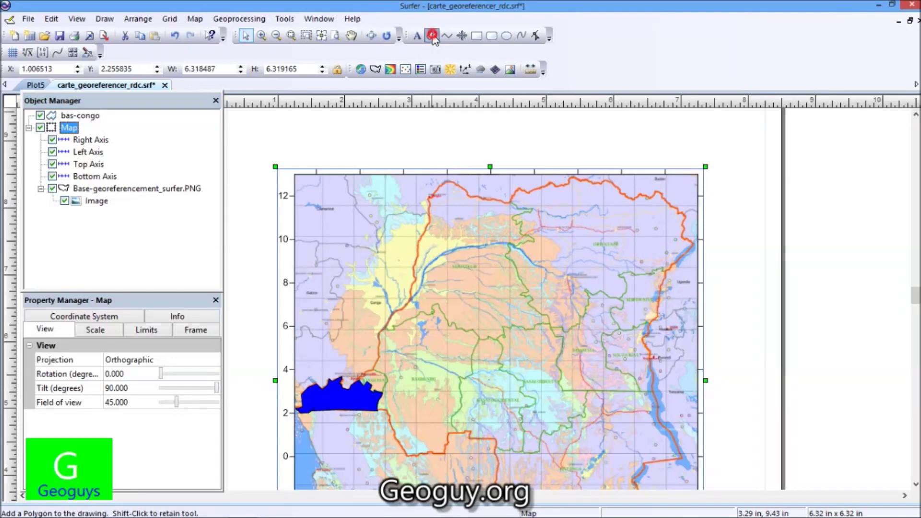
left_click(384, 388)
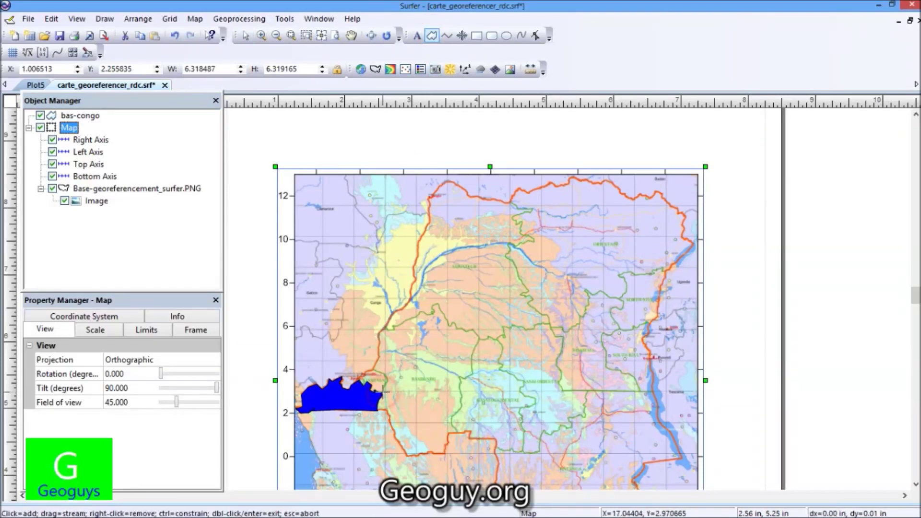
left_click(386, 384)
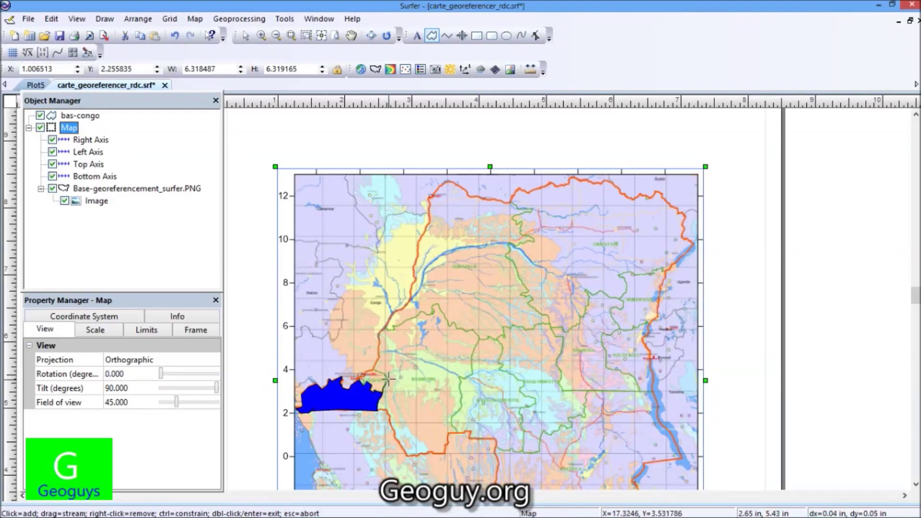
left_click(387, 379)
left_click(384, 373)
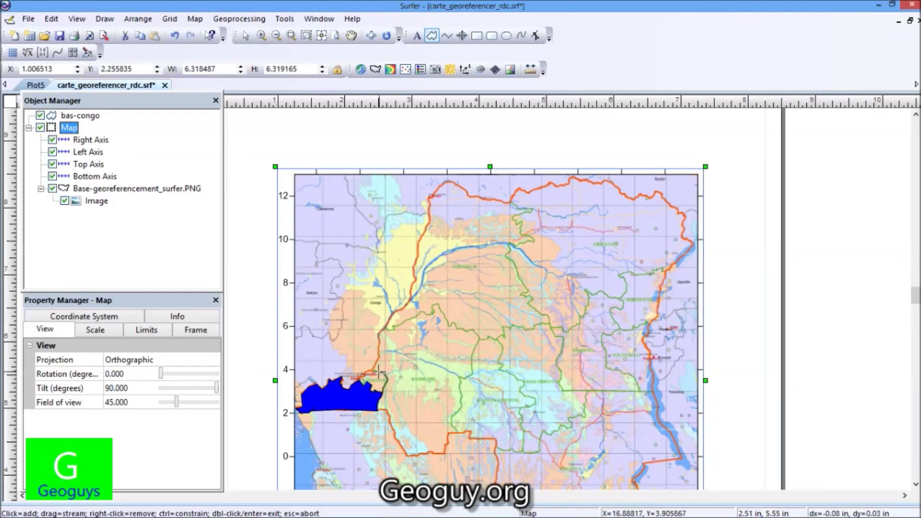
left_click(378, 371)
left_click(374, 370)
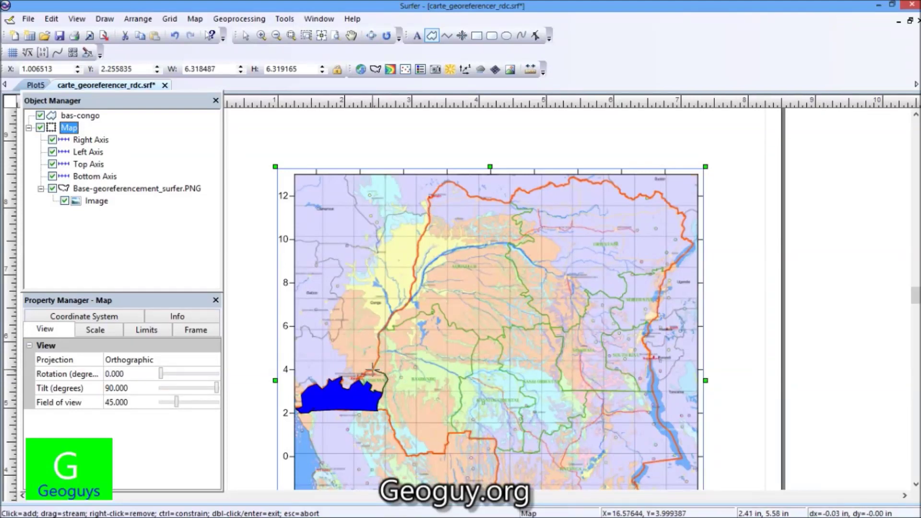
left_click(365, 372)
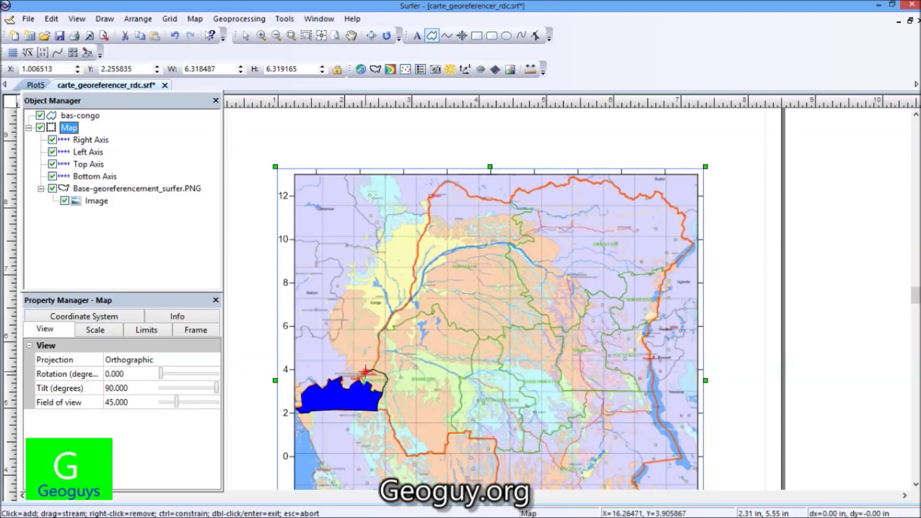
left_click(364, 374)
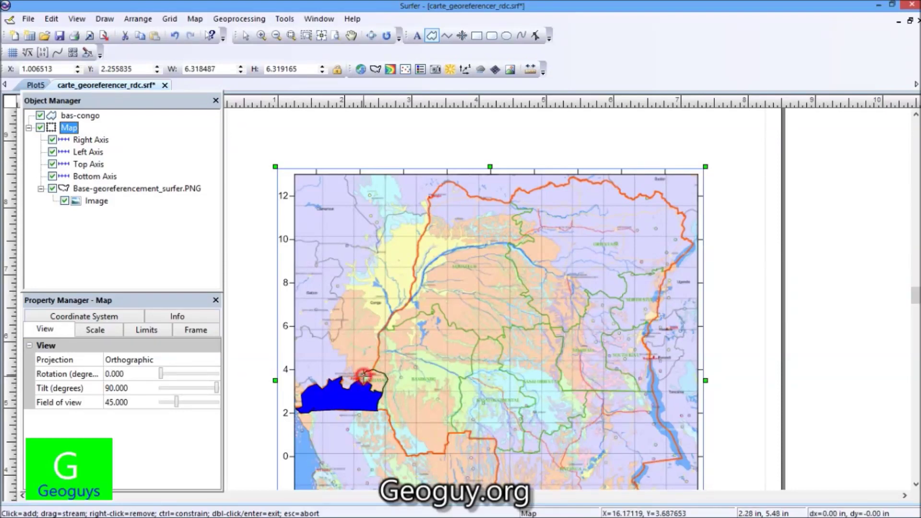
left_click(360, 380)
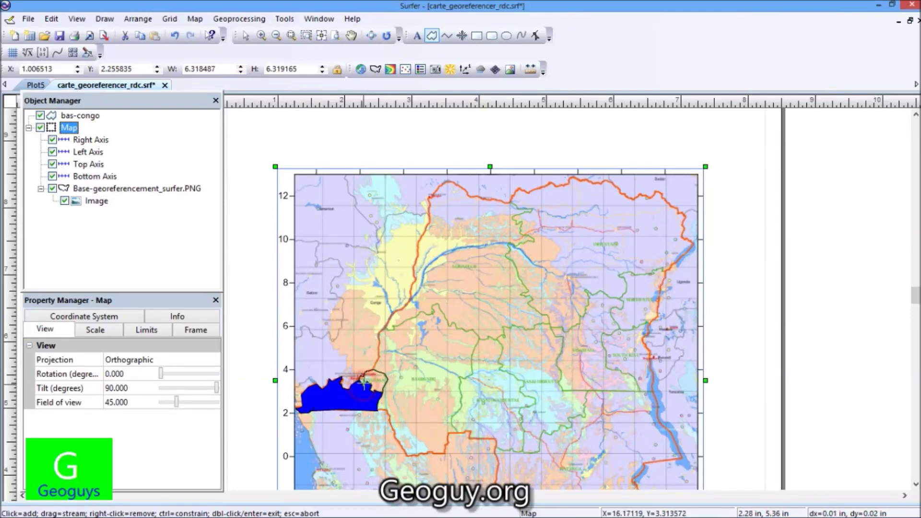
left_click(367, 383)
left_click(371, 386)
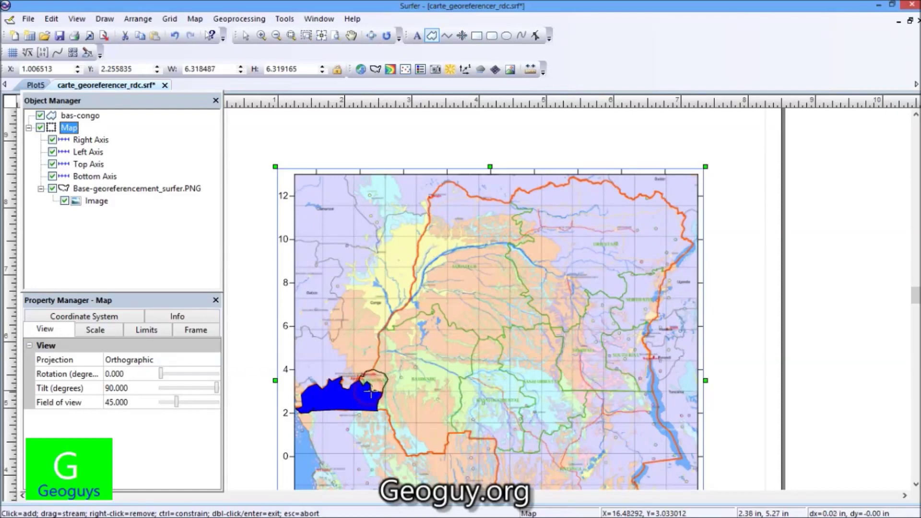
left_click(372, 390)
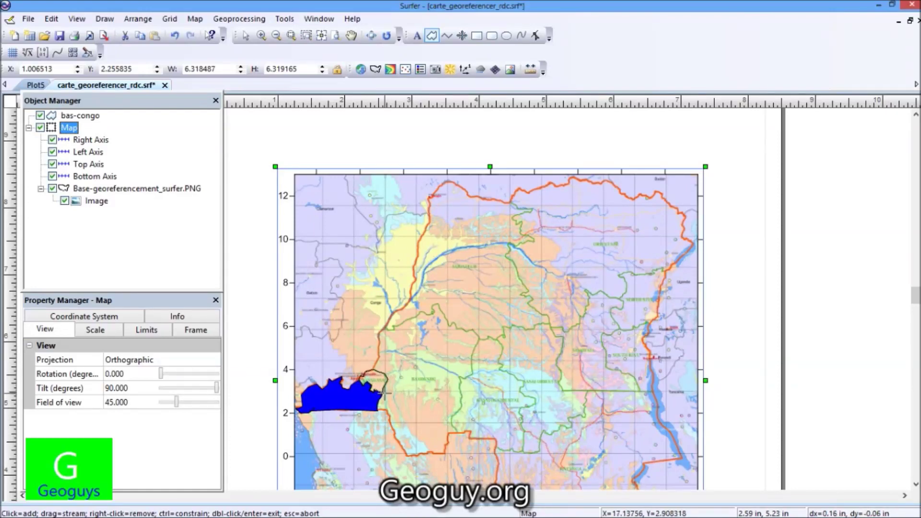
double_click(383, 393)
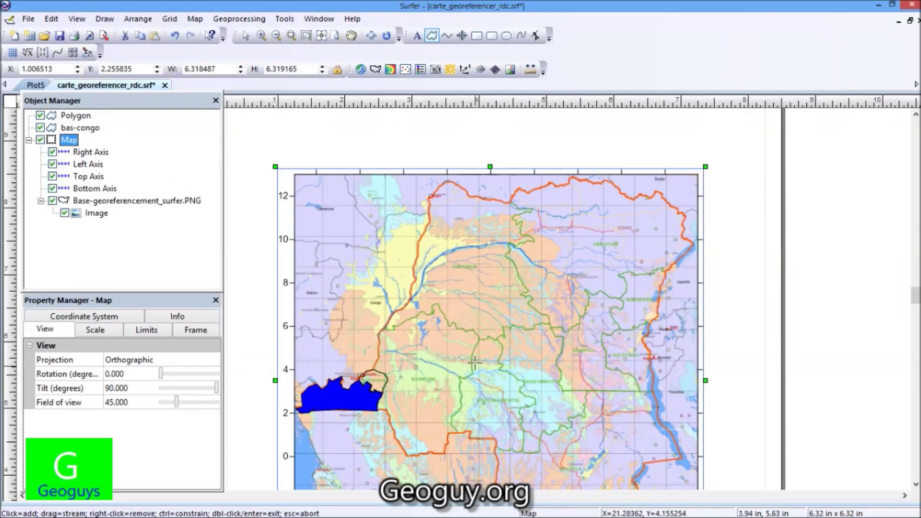
Step: Fill the small new polygon northeast of bas-congo with a Cyan foreground color
left_click(245, 36)
left_click(381, 383)
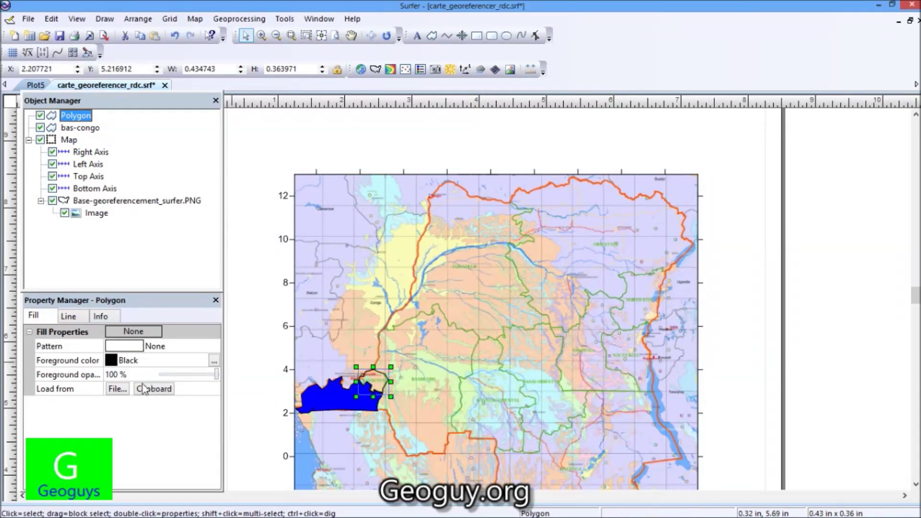
left_click(111, 361)
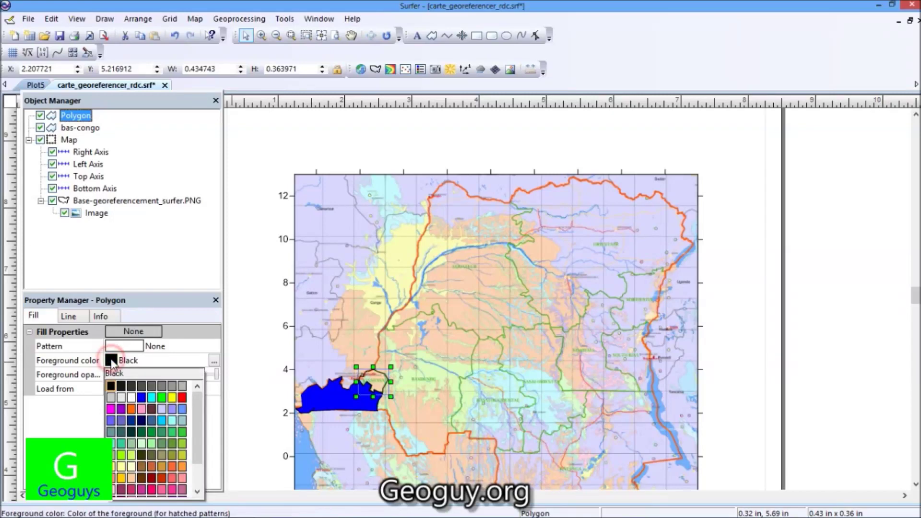
left_click(152, 400)
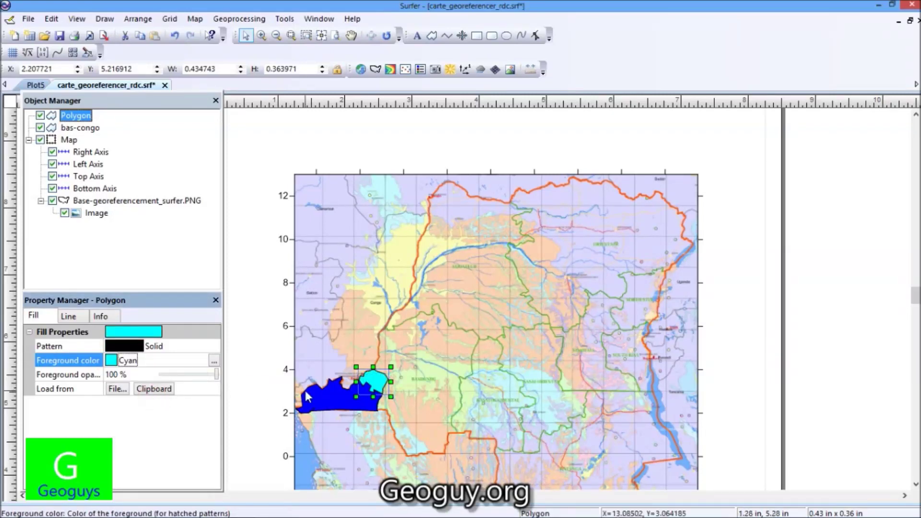
Step: Complete the polygon of the province just east of the pink one, about 1.35 by 1.93 in, and fill it with Dark Brown
left_click(487, 405)
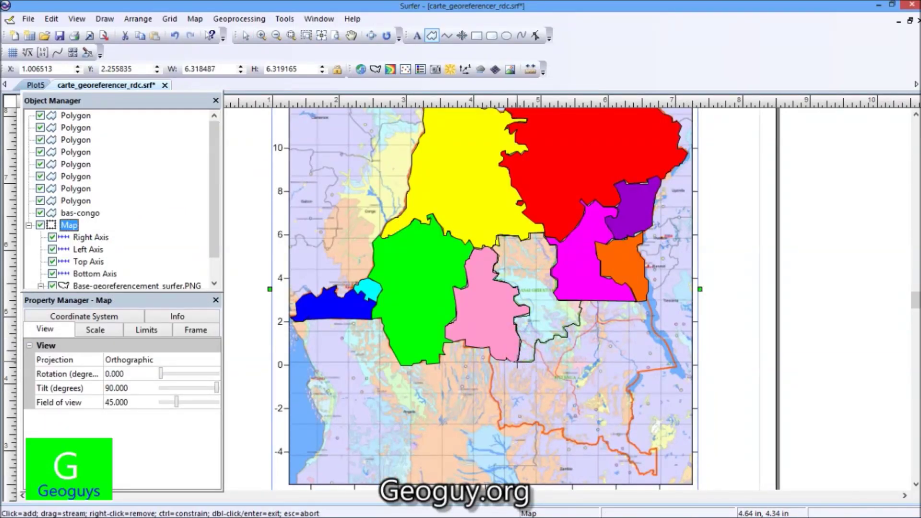
double_click(517, 361)
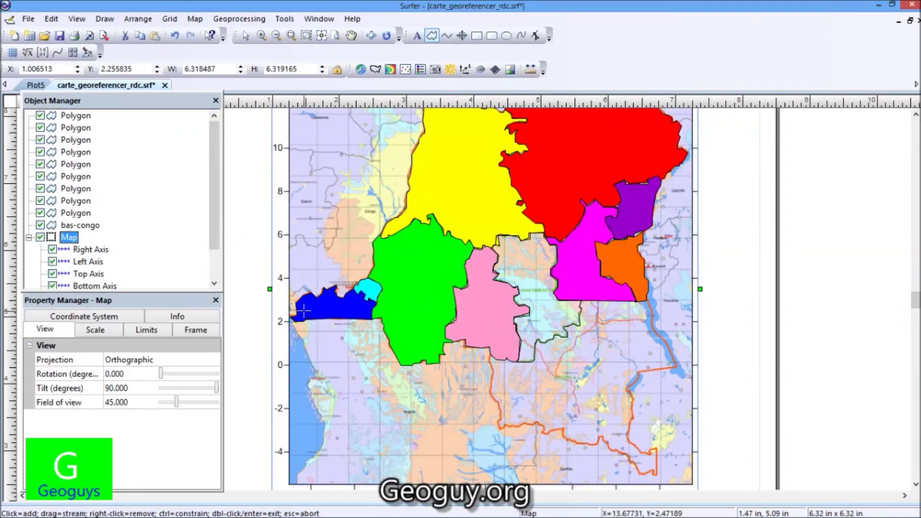
left_click(76, 116)
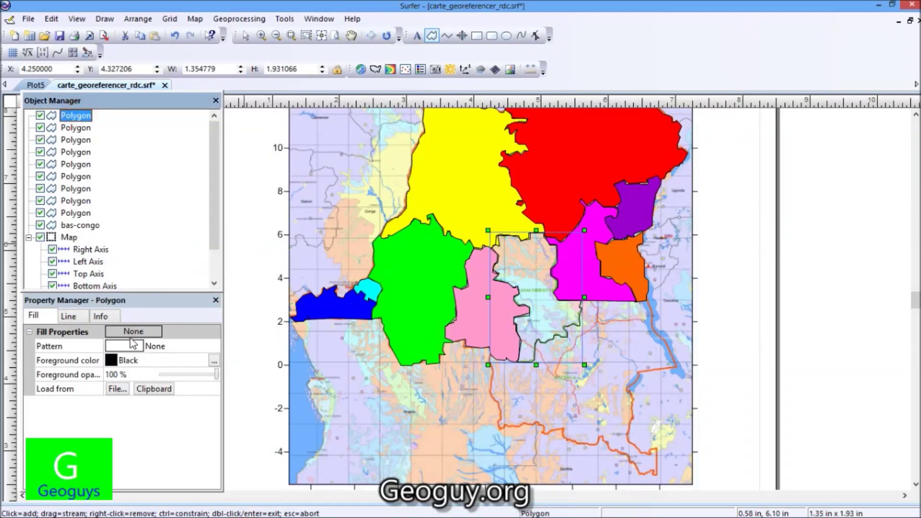
left_click(110, 362)
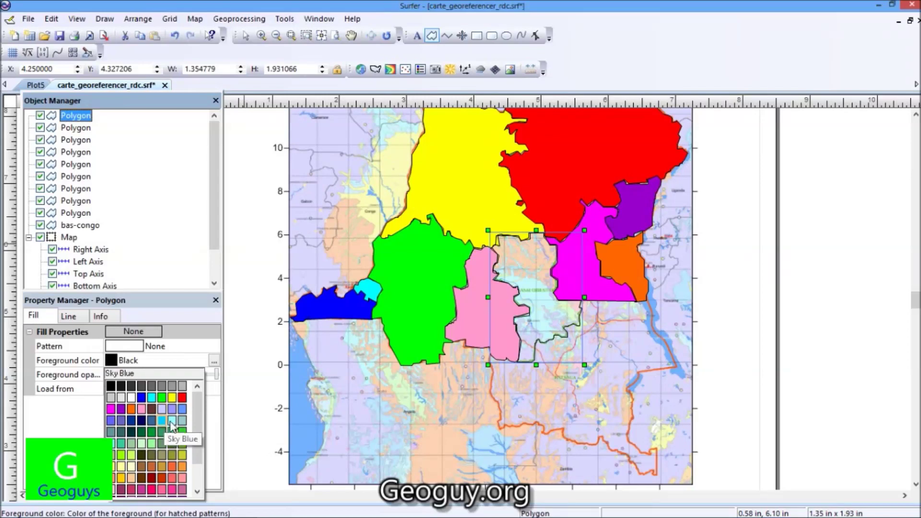
left_click(152, 410)
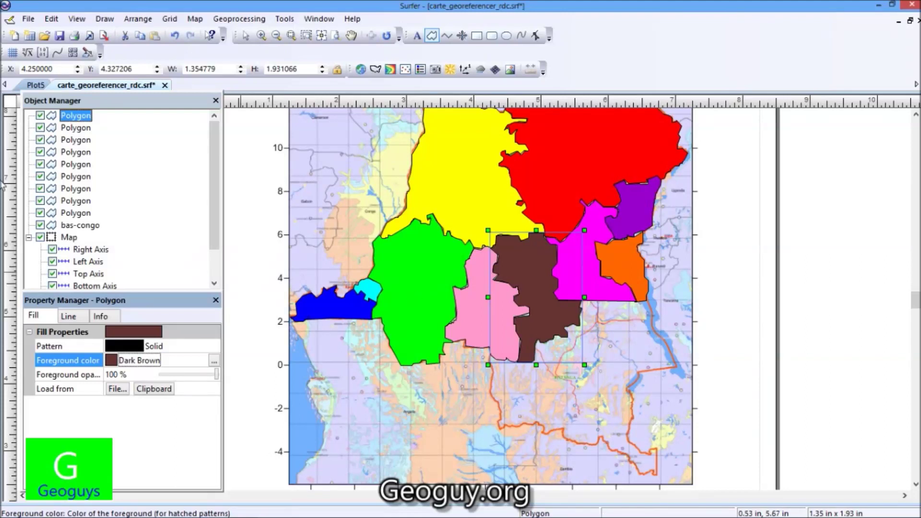
Step: Start a new polygon for the southernmost province, tracing from the pink province's southwest corner along the southern border to the southeastern tip
left_click(70, 239)
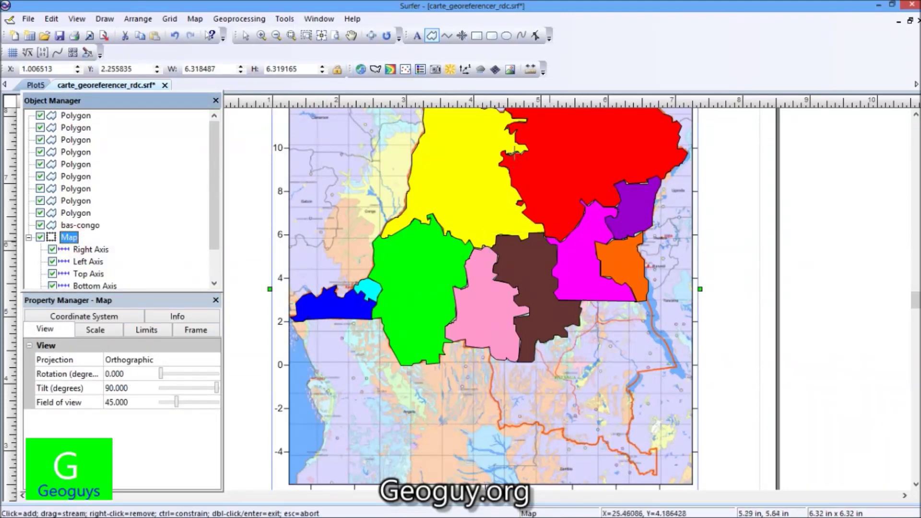
left_click(433, 37)
key("Escape")
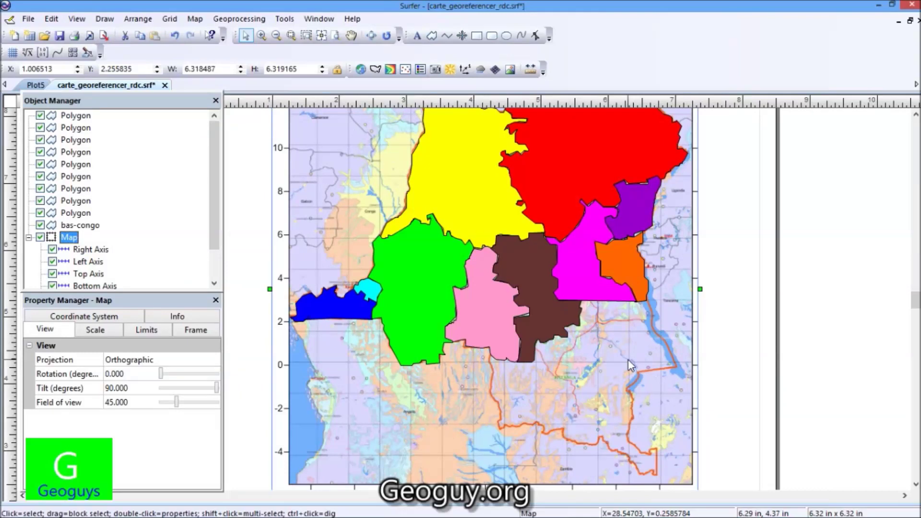
left_click(432, 35)
left_click(488, 362)
mouse_move(494, 372)
left_mouse_down()
mouse_move(499, 424)
mouse_move(555, 433)
left_mouse_up()
left_click(539, 425)
left_click(540, 426)
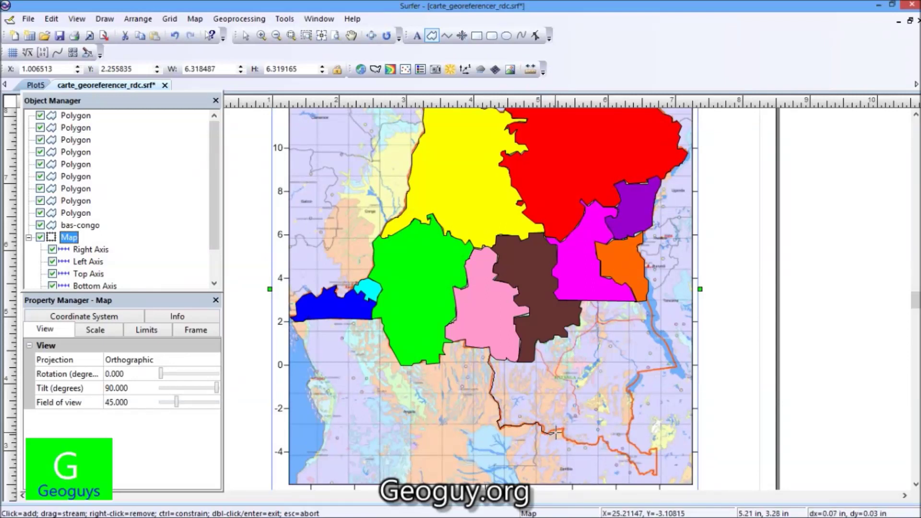
mouse_move(564, 427)
left_mouse_down()
mouse_move(586, 450)
mouse_move(602, 440)
mouse_move(653, 477)
mouse_move(659, 459)
left_mouse_up()
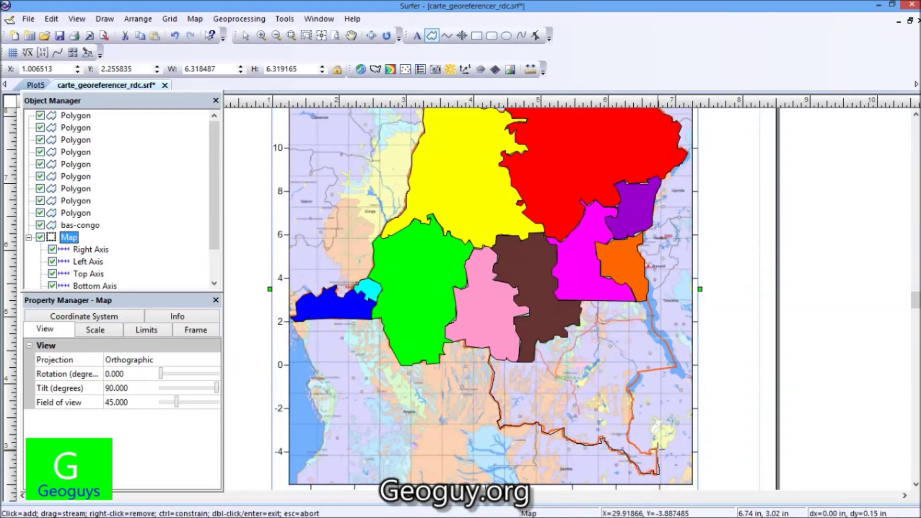
left_click(652, 448)
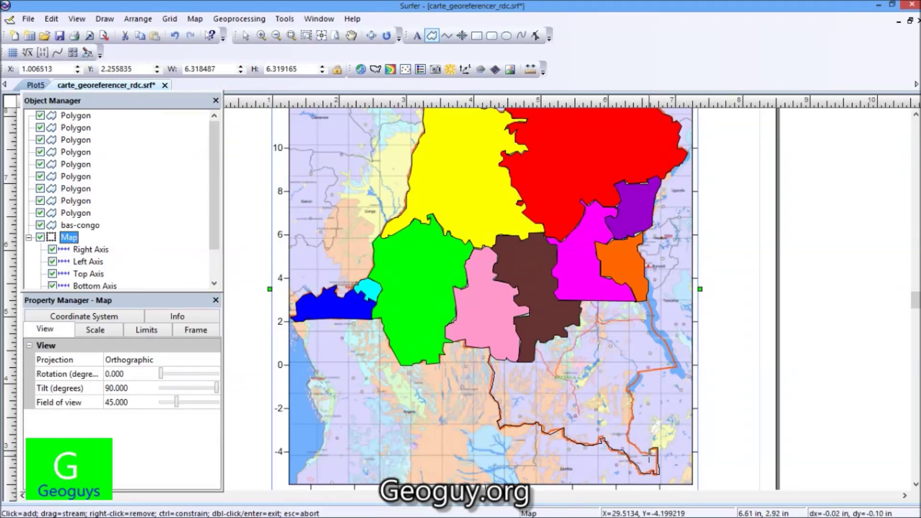
double_click(650, 454)
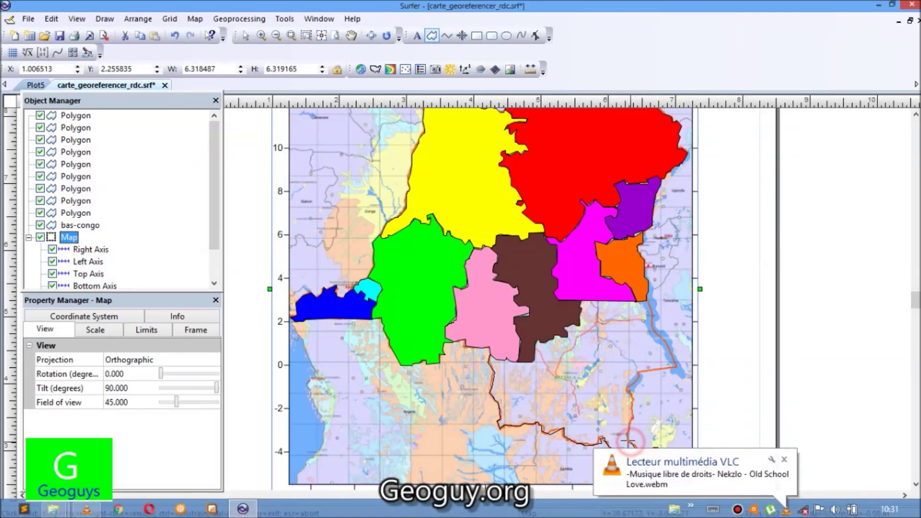
Step: Continue the southern province's outline northward from the southeastern tip to the bend in the border, heading east toward the lake
left_click(631, 426)
left_click(631, 417)
left_click(632, 408)
left_click(633, 399)
left_click(626, 390)
left_click(632, 382)
left_click(637, 374)
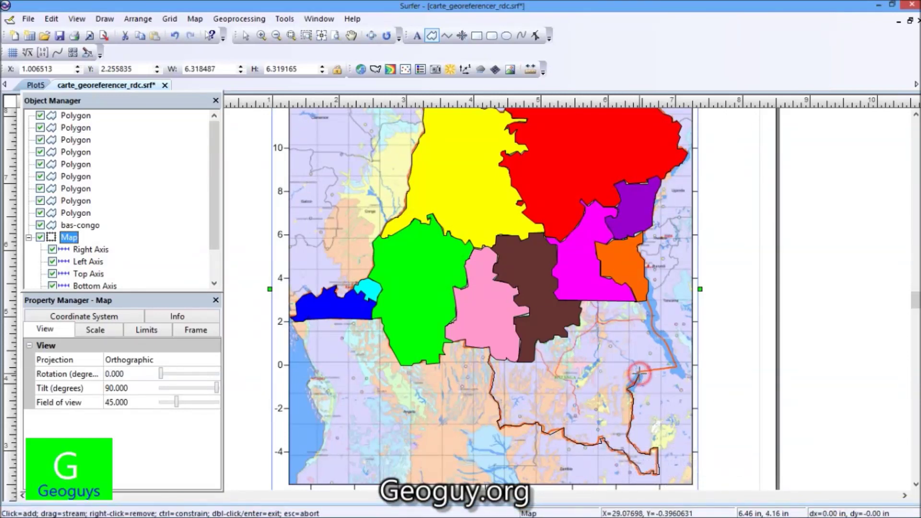
left_click(650, 368)
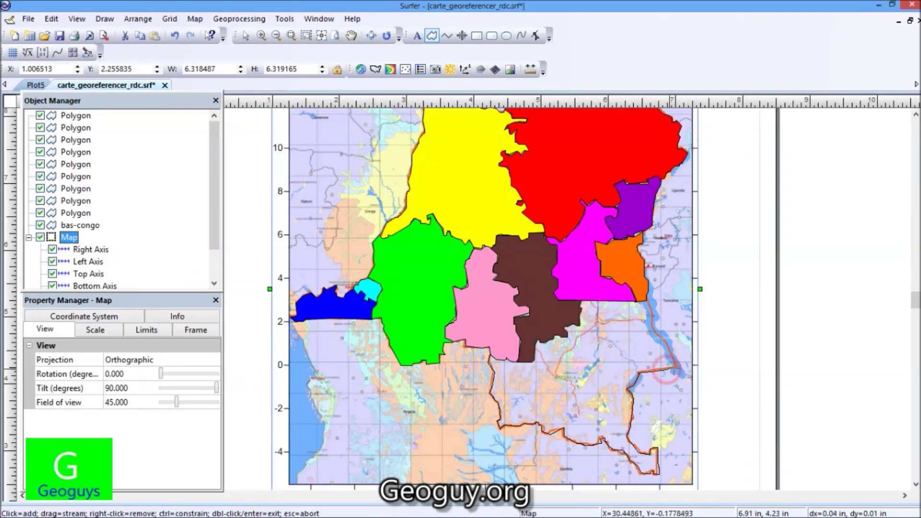
Step: Trace the southern province's eastern border along the lake up to the southern corner of the orange province
left_click(678, 364)
left_click(674, 358)
left_click(667, 346)
left_click(663, 340)
left_click(653, 333)
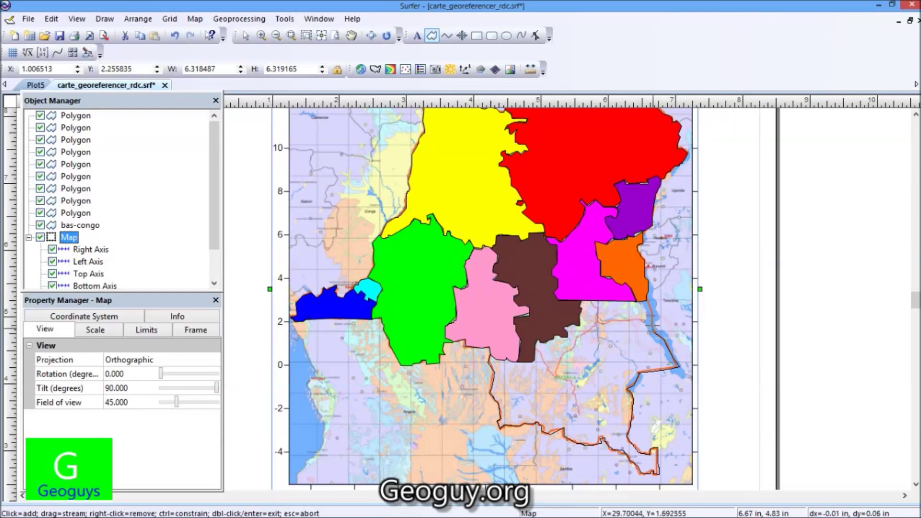
left_click(653, 324)
left_click(653, 315)
left_click(652, 308)
left_click(644, 298)
left_click(639, 303)
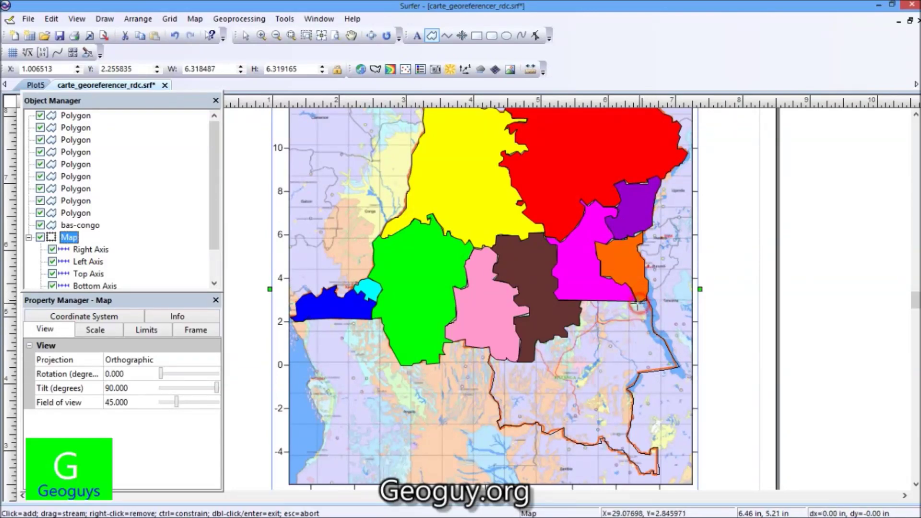
Step: Trace the southern province's northern edge along the magenta, brown and pink provinces and close the polygon, about 2.85 by 2.64 in overall
left_click(622, 301)
left_click(603, 300)
left_click(582, 301)
left_click(581, 308)
left_click(581, 318)
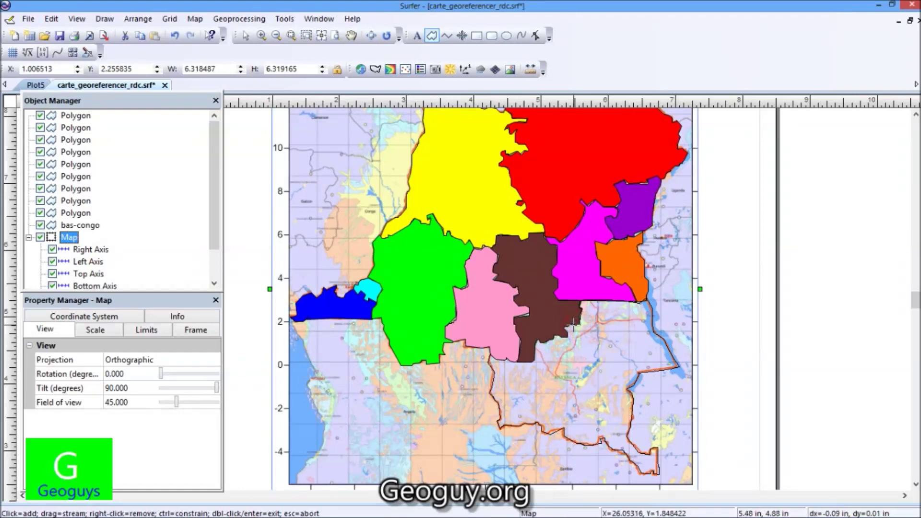
left_click(574, 326)
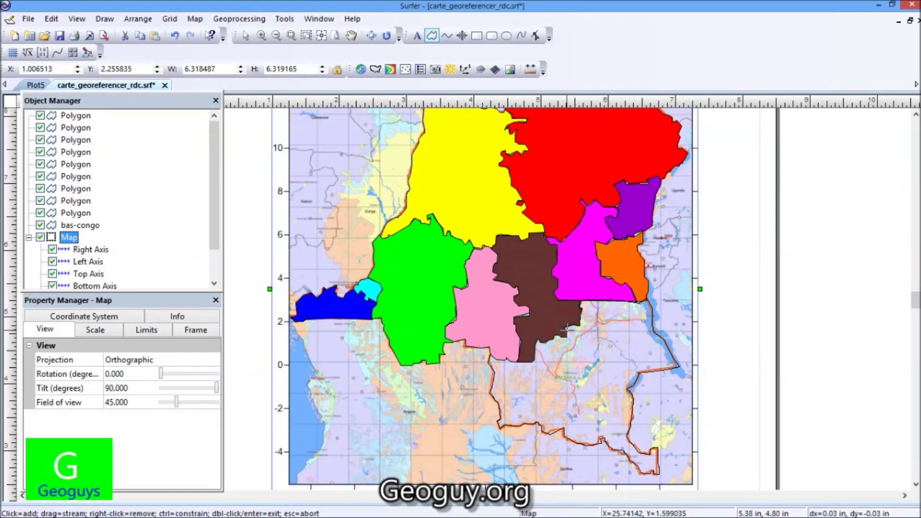
left_click(570, 333)
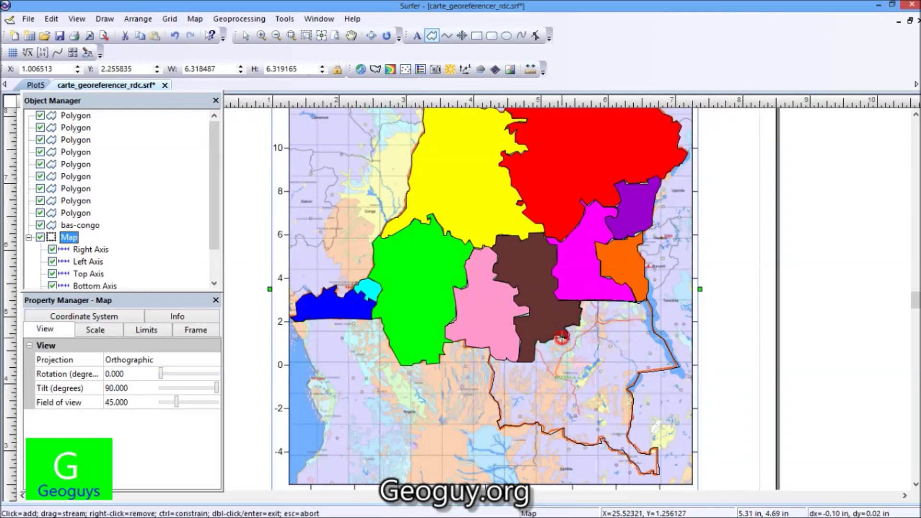
left_click(557, 335)
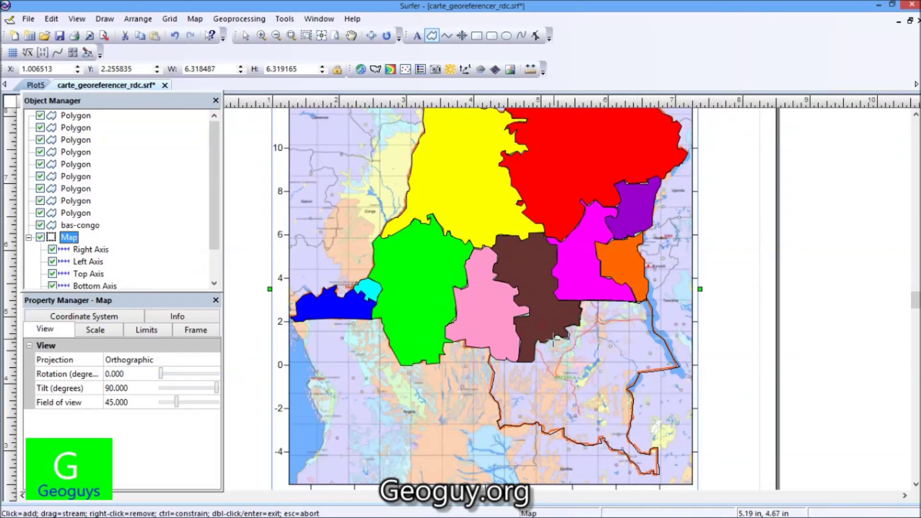
left_click(548, 341)
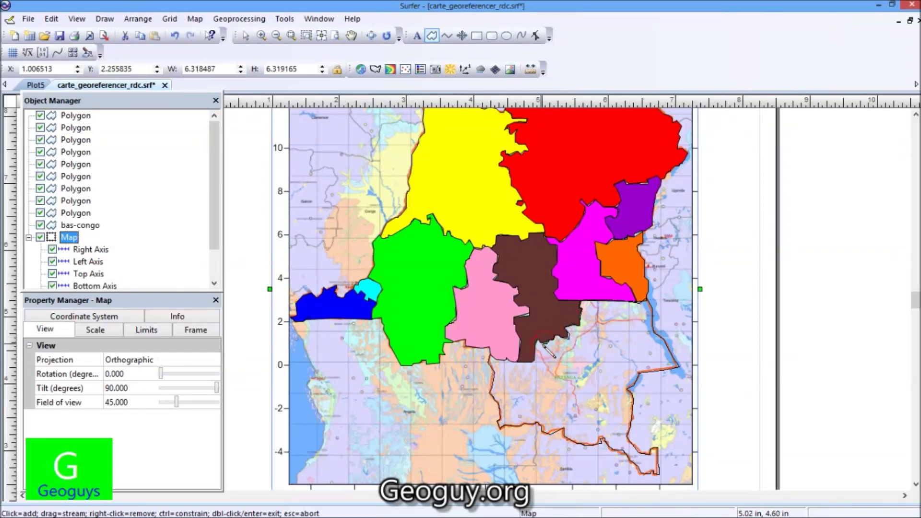
left_click(541, 339)
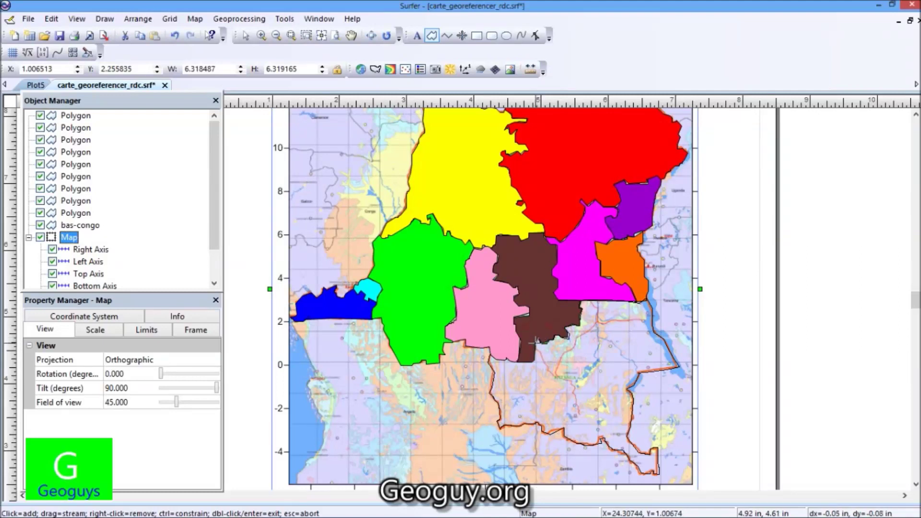
left_click(535, 351)
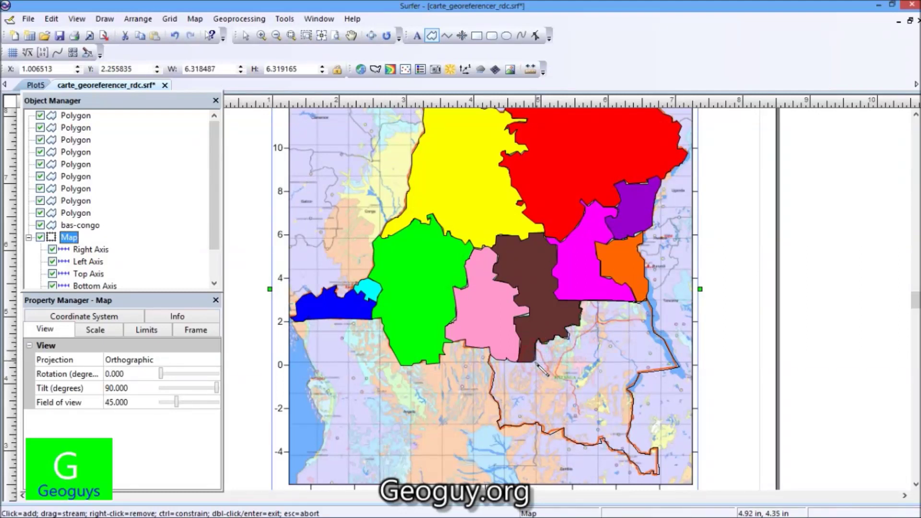
left_click(530, 364)
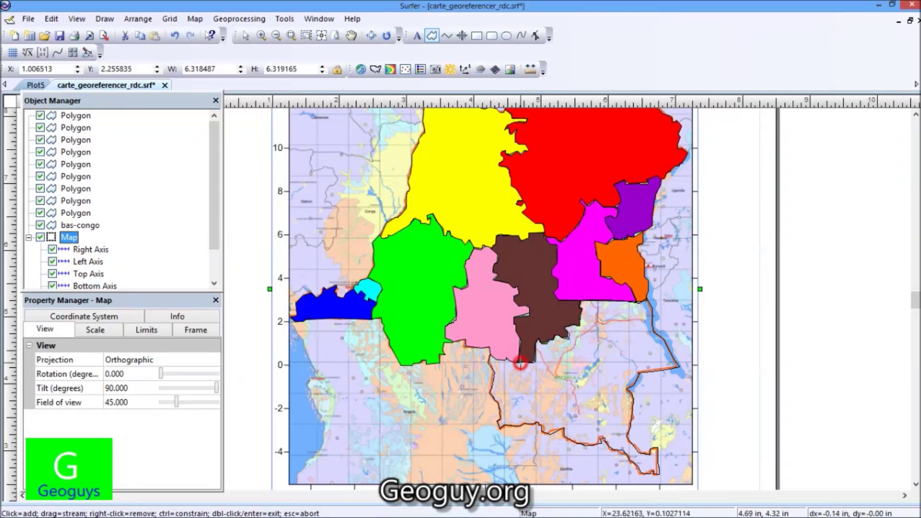
left_click(511, 362)
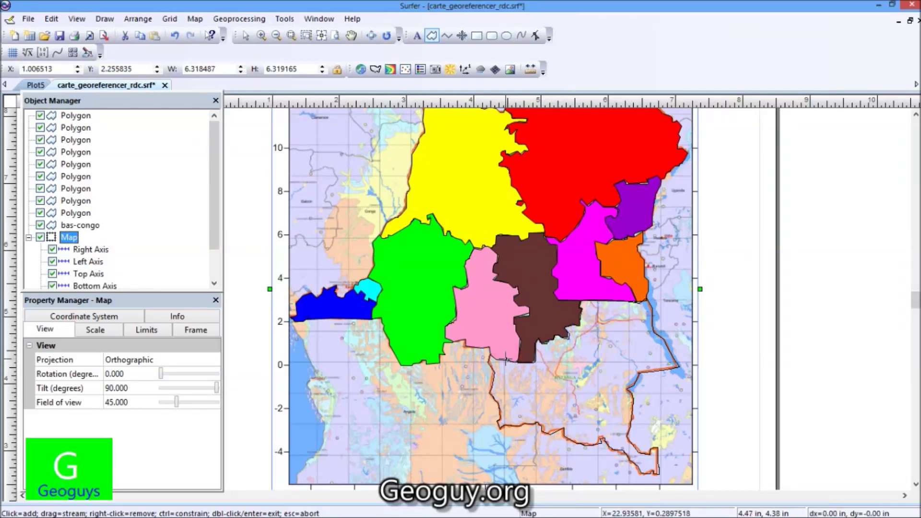
left_click(502, 363)
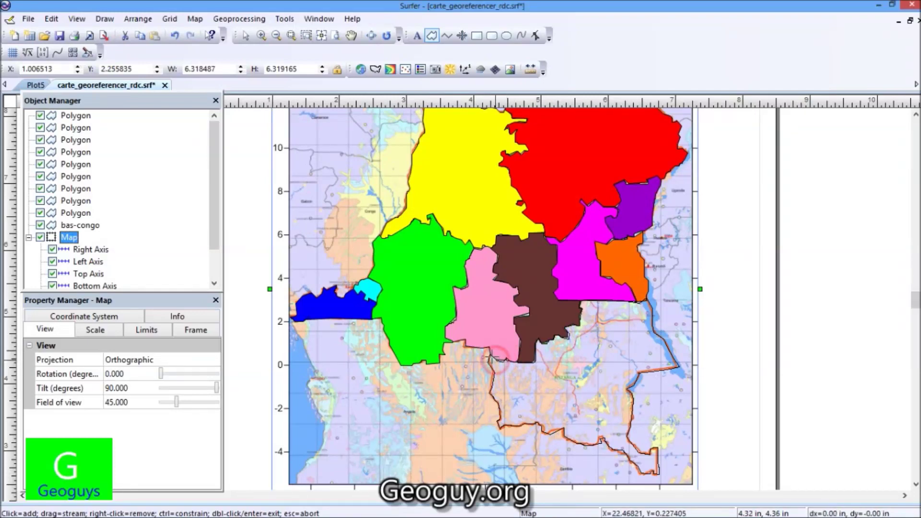
left_click(490, 356)
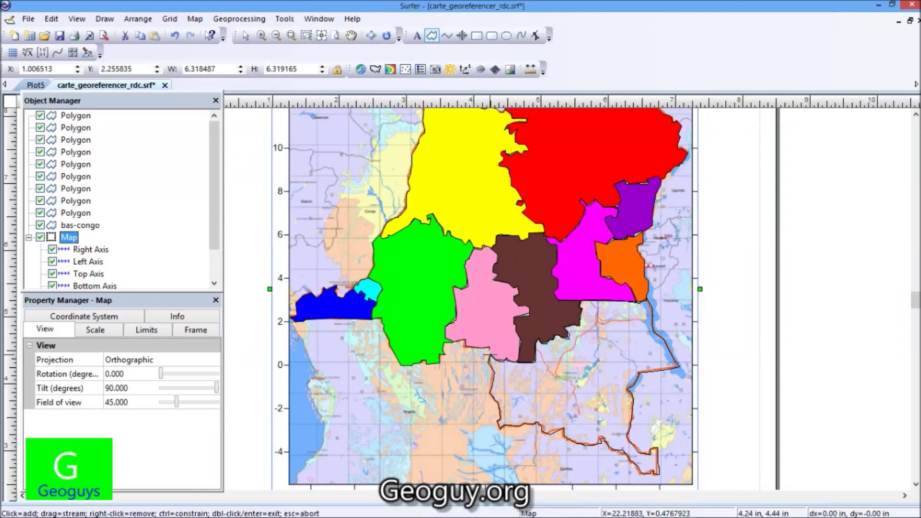
double_click(489, 356)
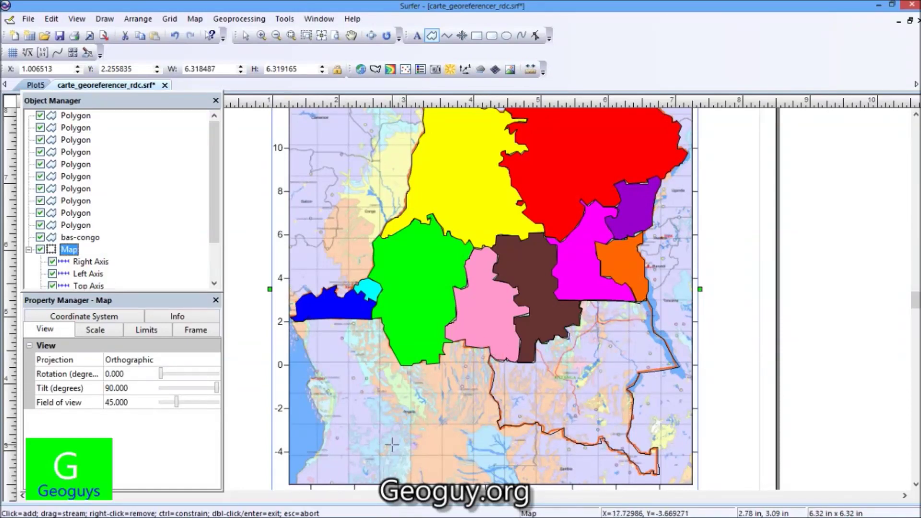
Step: Fill the new southern province polygon with a Powder Blue foreground color
left_click(82, 117)
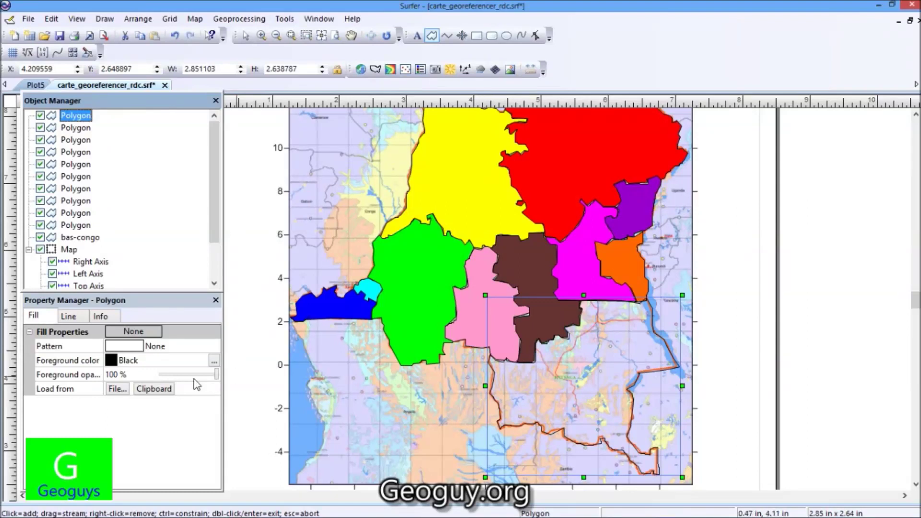
left_click(113, 363)
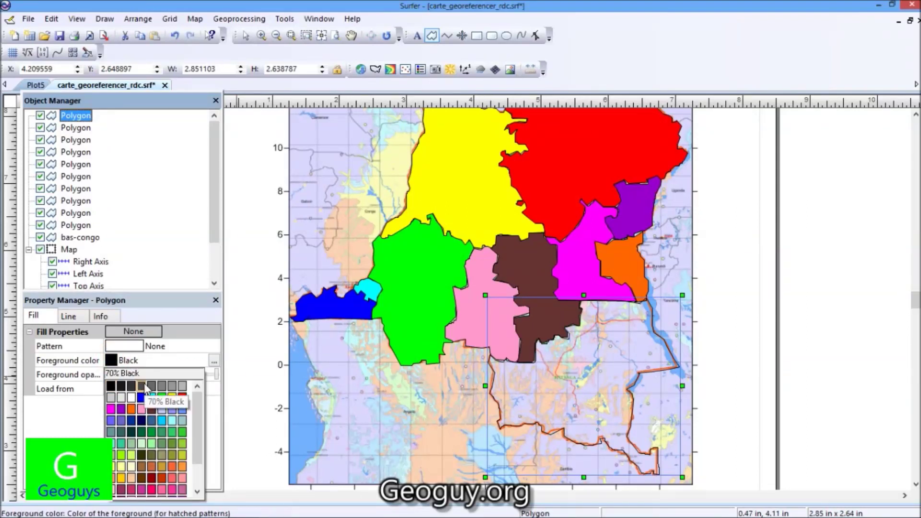
left_click(162, 411)
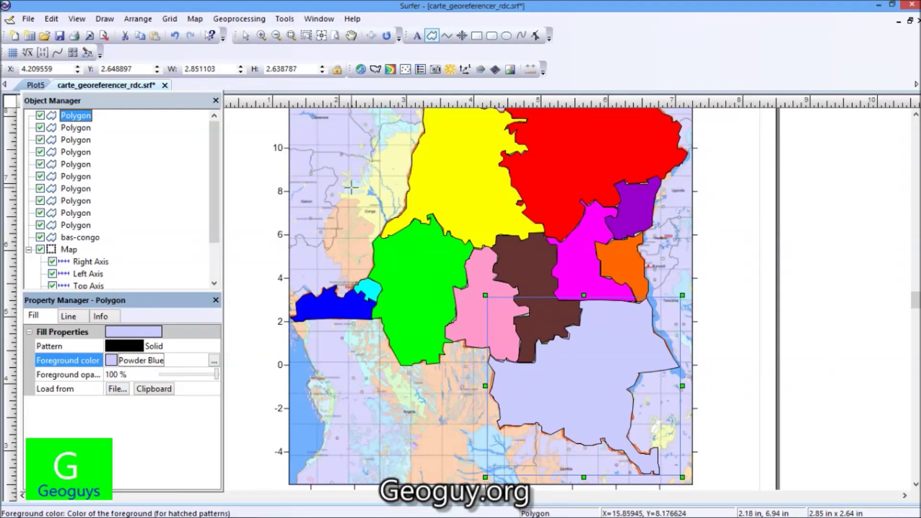
Step: Hide the whole Map object, leaving the province polygons shown
left_click(41, 250)
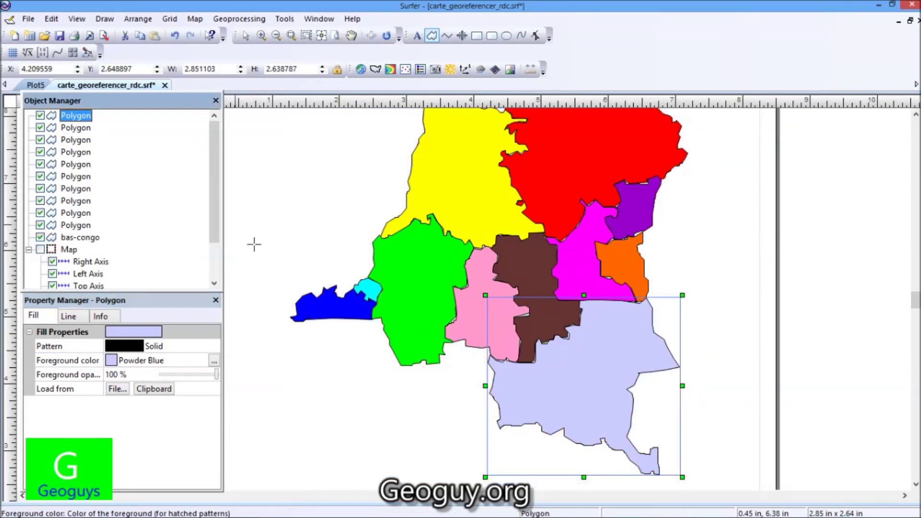
left_click_drag(916, 307, 915, 305)
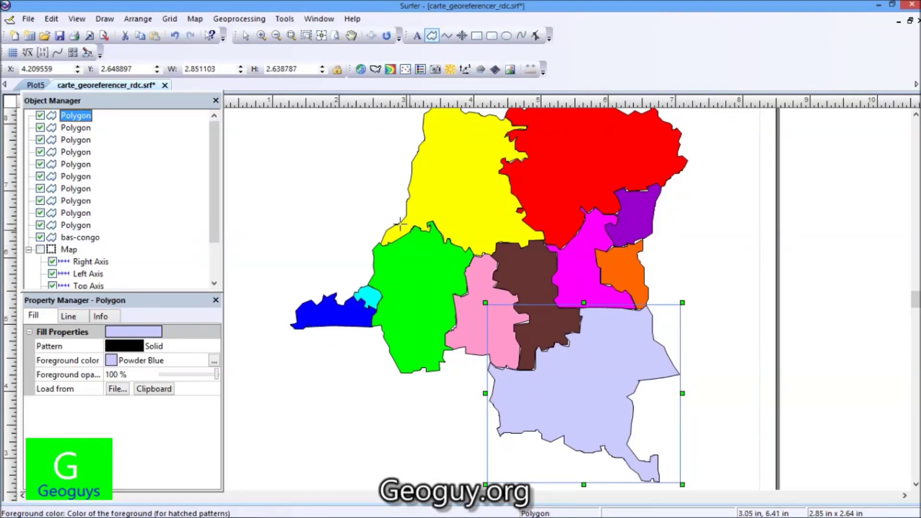
Step: Save the project as a new Surfer document named carte_digitaliser_rdc.srf on the desktop (Bureau)
left_click(27, 19)
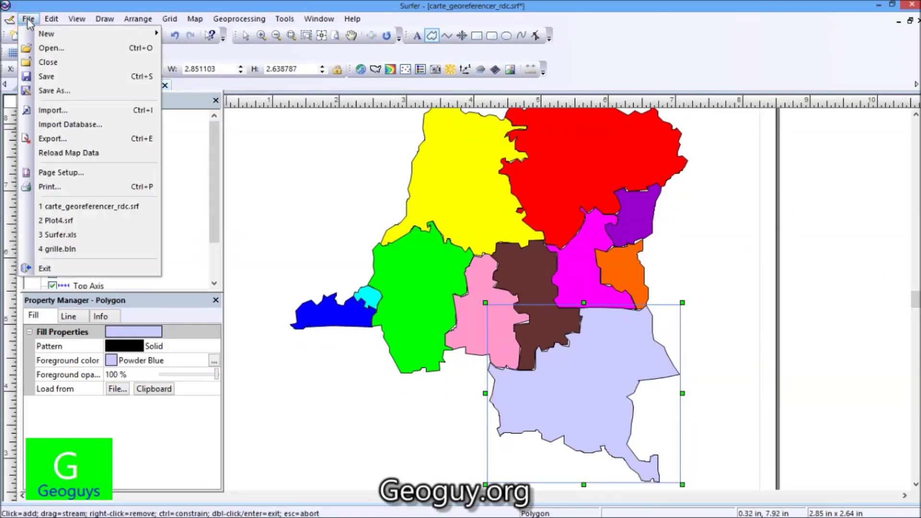
left_click(44, 91)
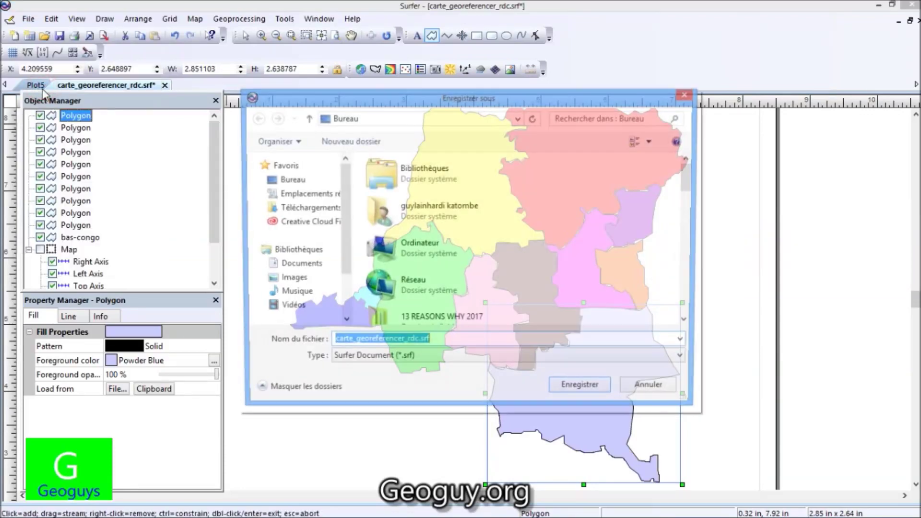
left_click(402, 344)
key("BackSpace")
key("BackSpace")
key("BackSpace")
key("BackSpace")
key("BackSpace")
key("BackSpace")
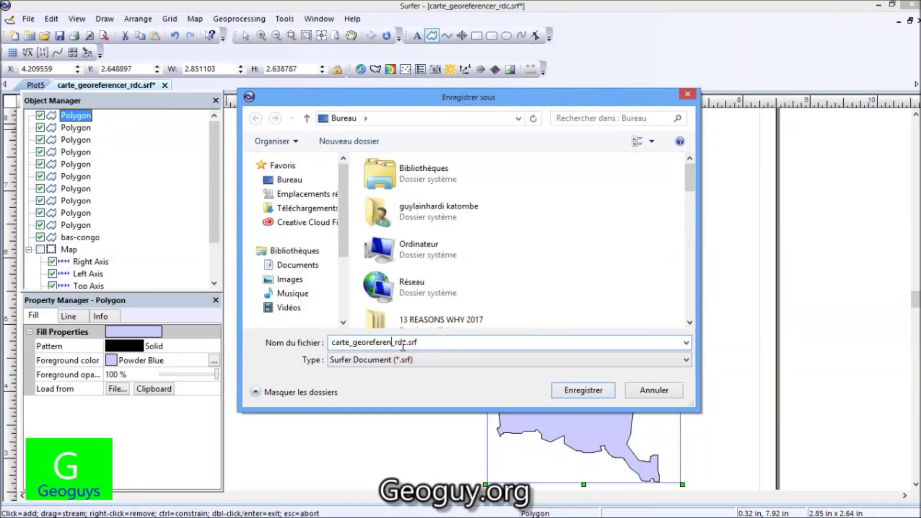
key("BackSpace")
key("BackSpace")
key("BackSpace")
key("BackSpace")
key("BackSpace")
key("BackSpace")
key("BackSpace")
type("digitaliser")
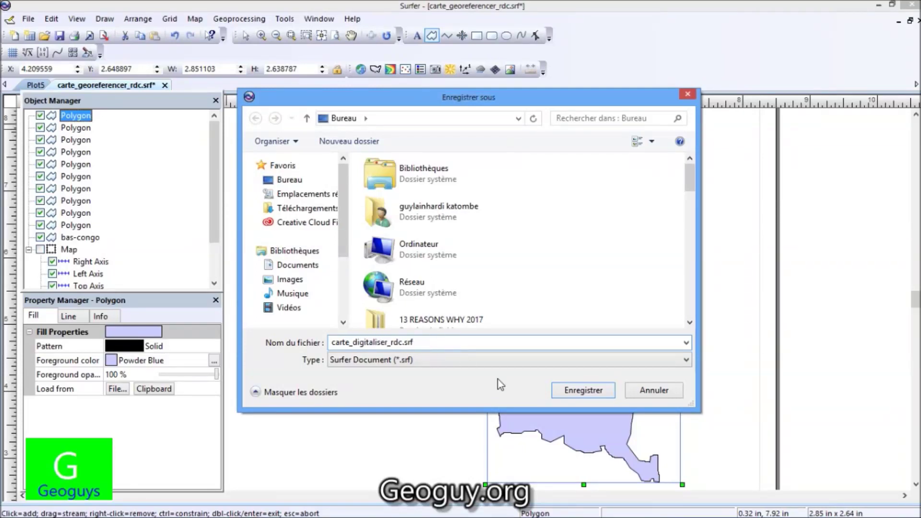
left_click(583, 393)
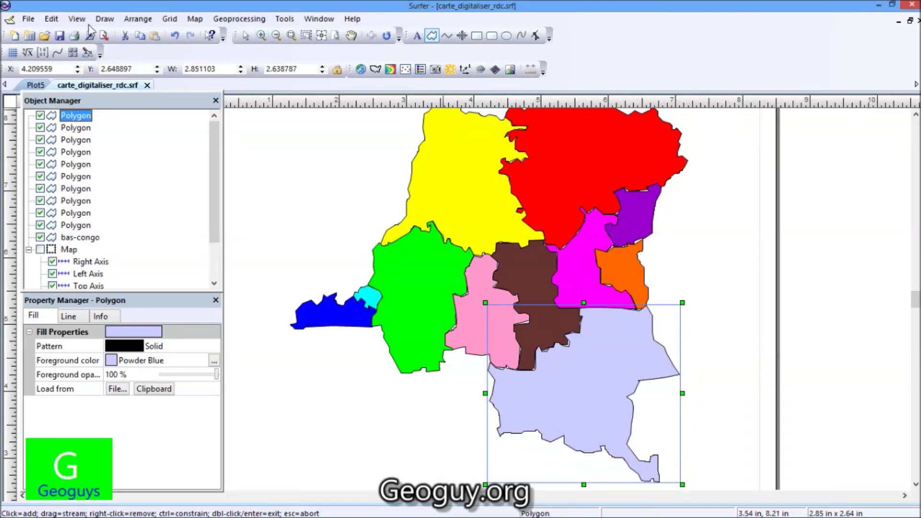
Step: Export the map to the desktop as a JPG image named carte_digitalisee, keeping the default export options
left_click(28, 18)
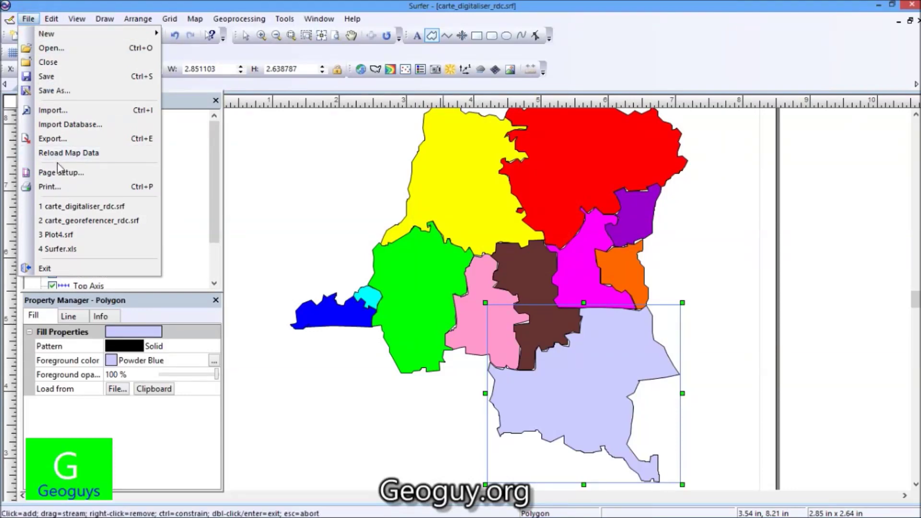
left_click(48, 138)
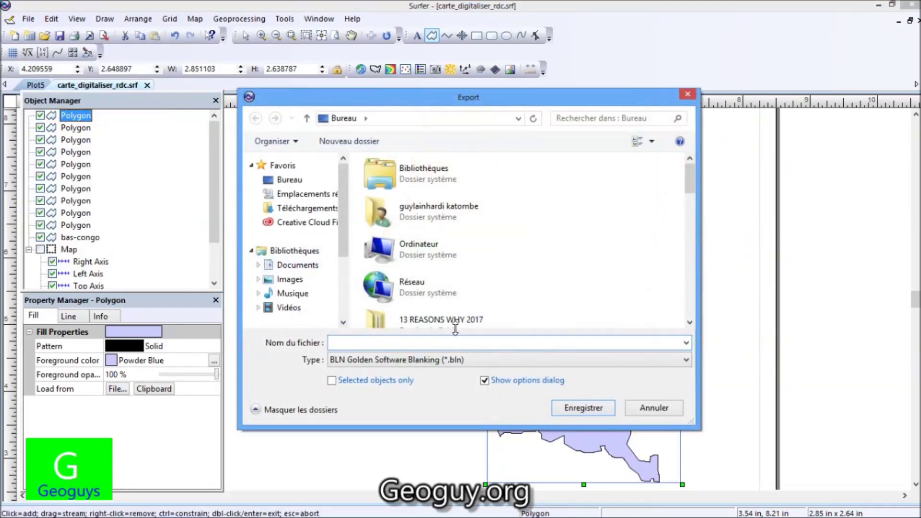
left_click(505, 364)
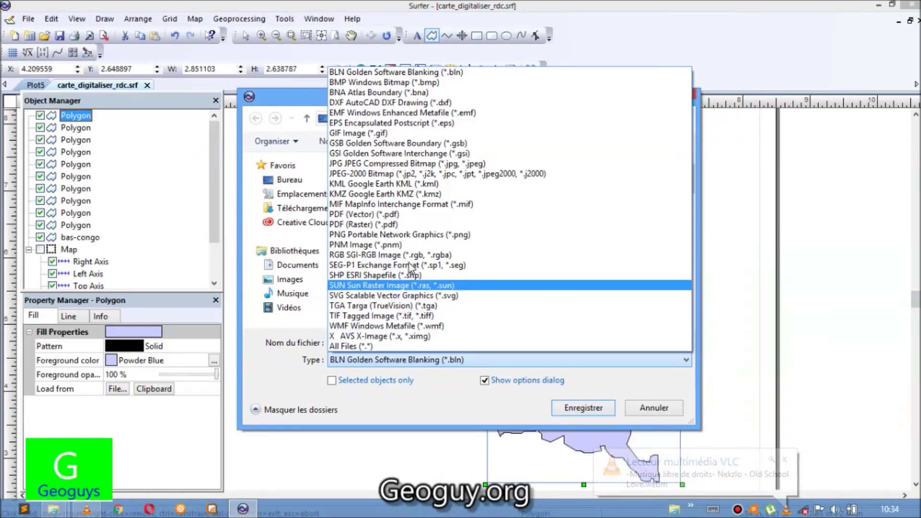
left_click(431, 164)
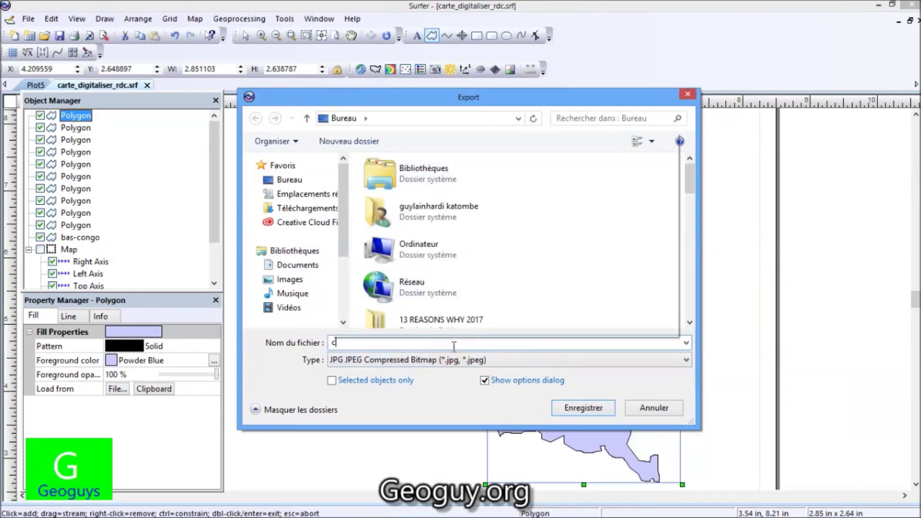
type("carte_digita")
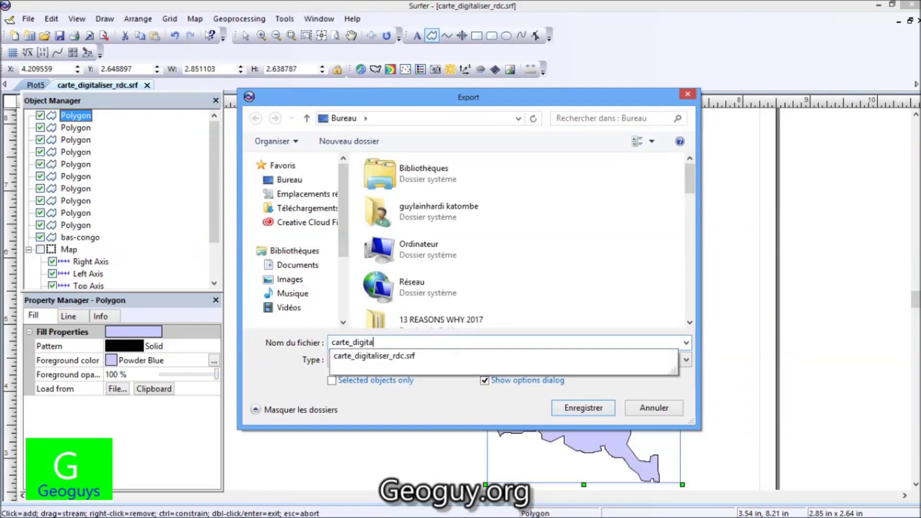
type("lisee")
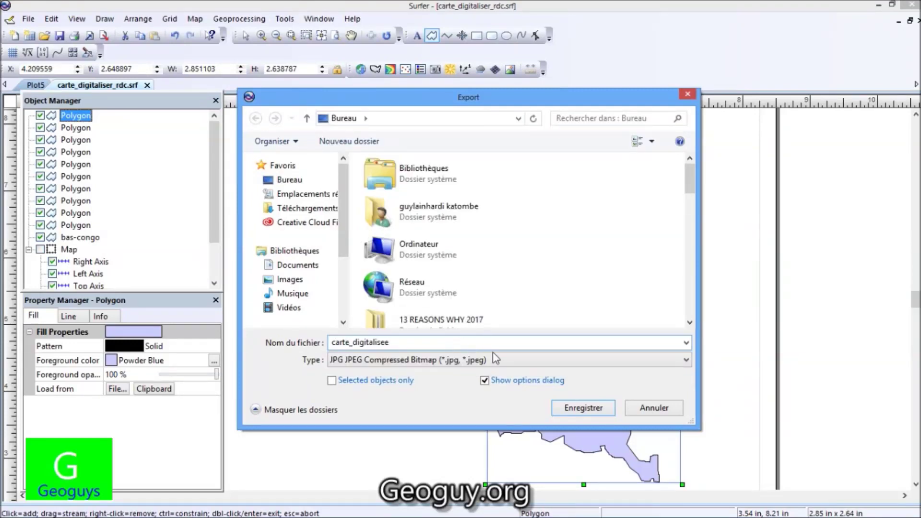
left_click(595, 409)
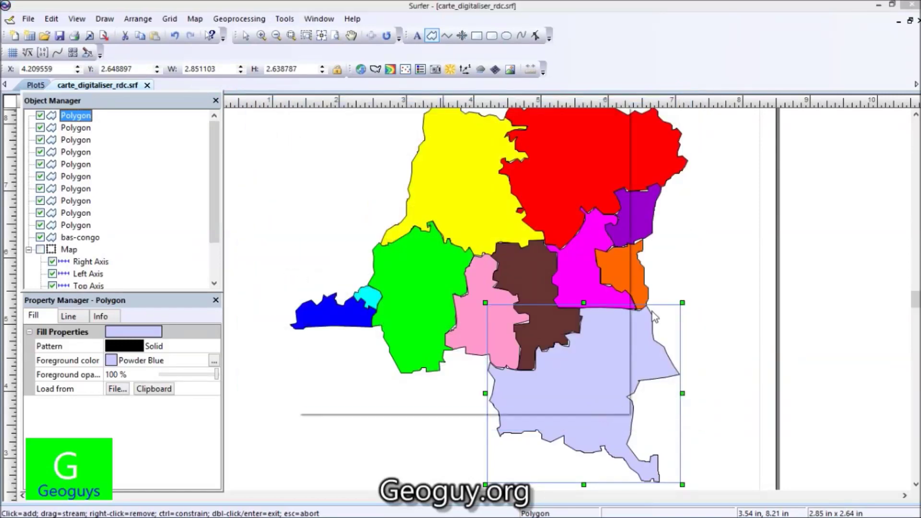
left_click(491, 400)
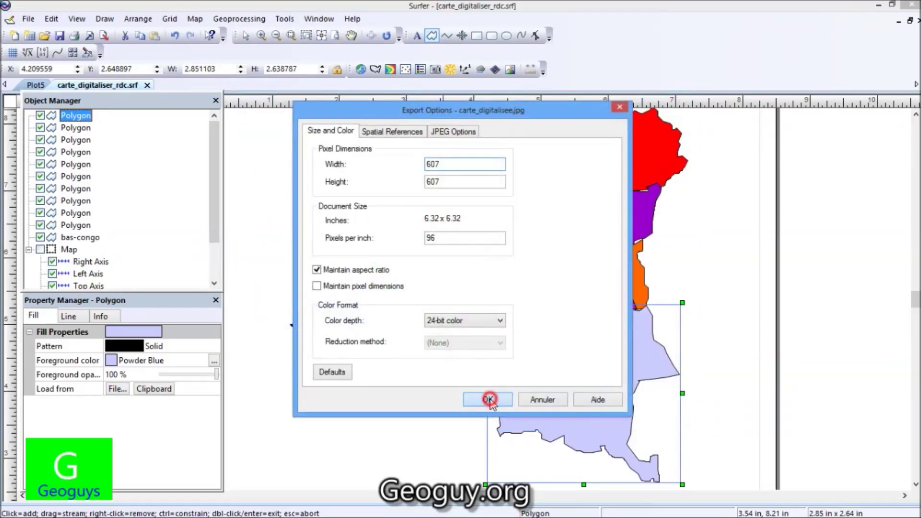
Step: Go to the desktop and open the exported carte_digitalisee.jpg in the Windows photo viewer to check it
left_click(881, 5)
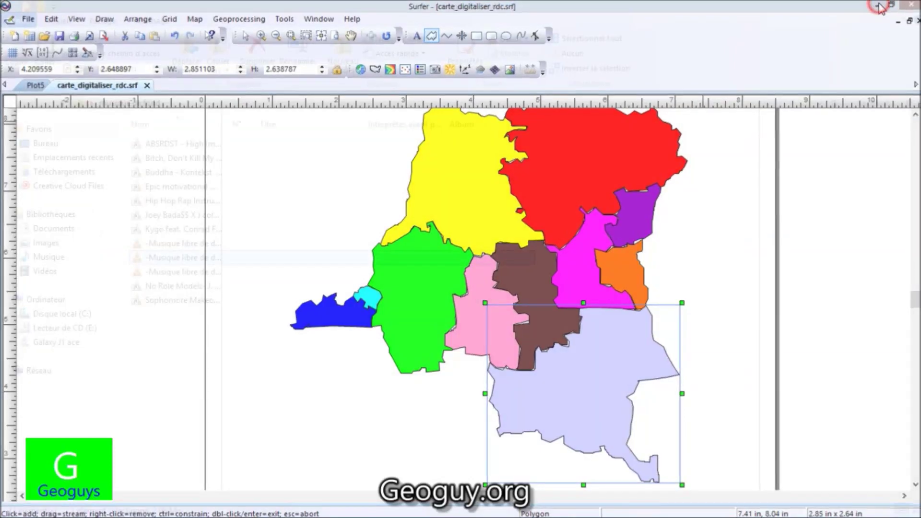
left_click(878, 5)
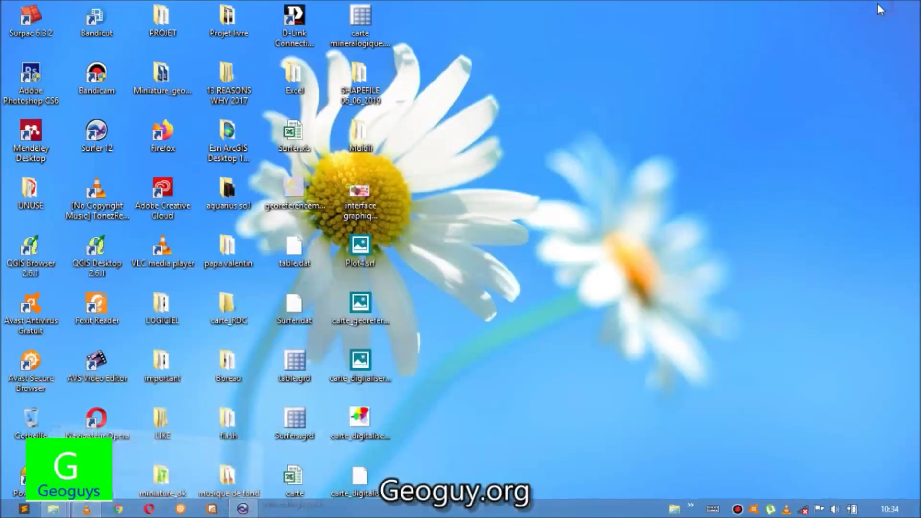
double_click(355, 432)
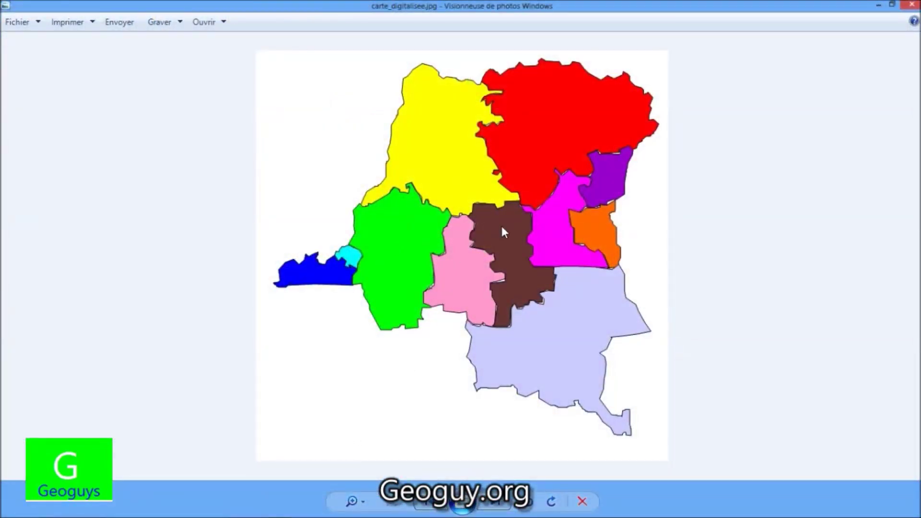